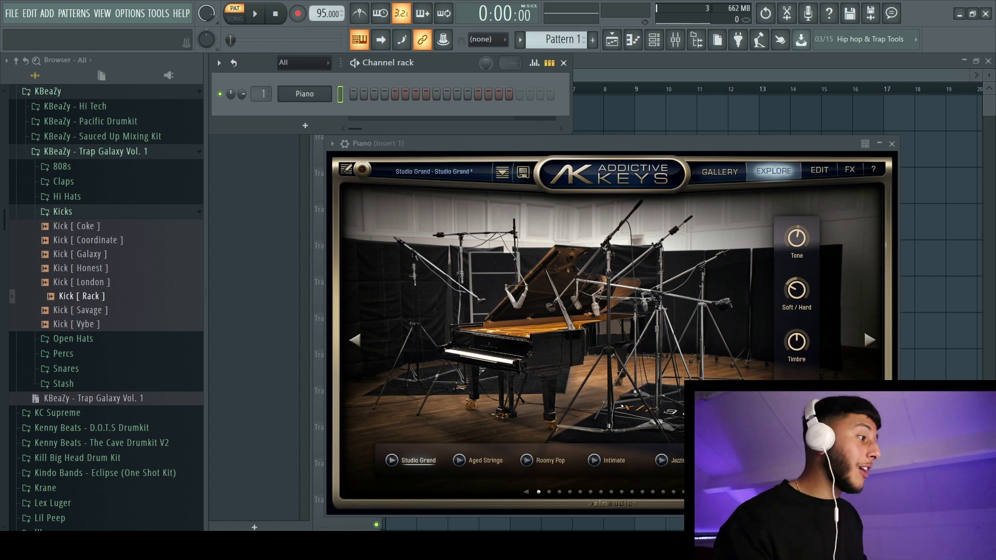
- Open the Piano channel's piano roll and duplicate the two-bar melody into bars 3 and 4
right_click(321, 93)
left_click(357, 95)
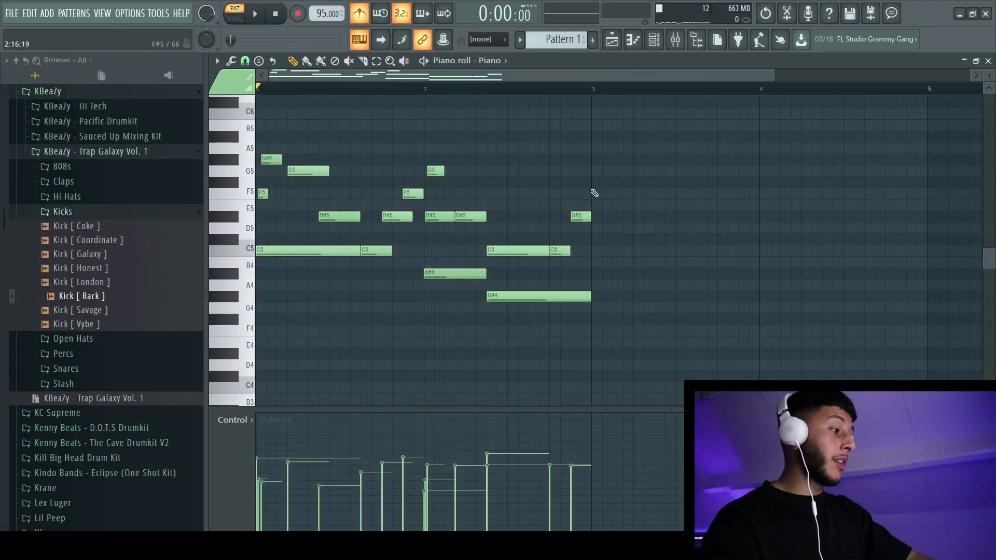
key("ctrl+b")
key("ctrl+d")
scroll(631, 402, "down", 2)
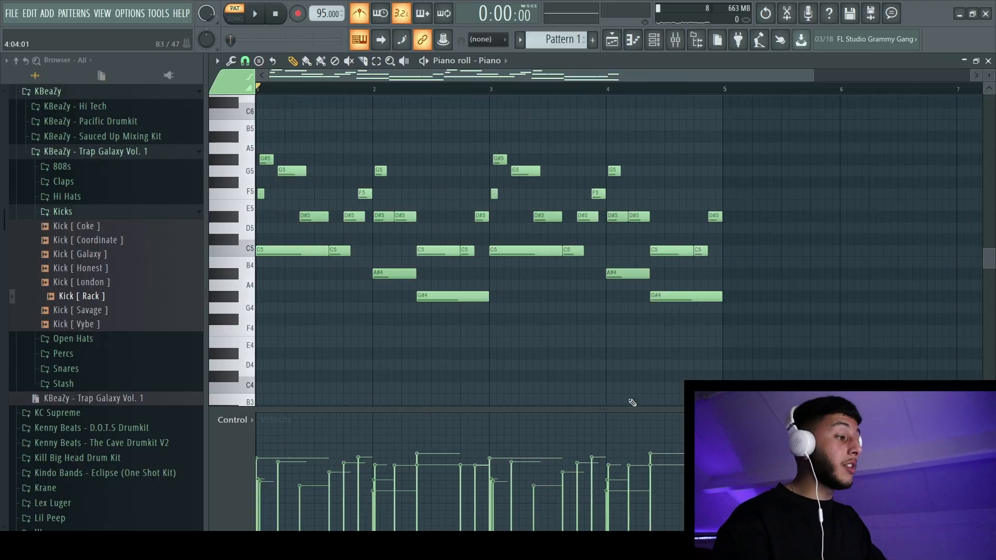
- Play back the duplicated section and add a short A#5 note above the second D#5 note in bar 4
left_click(477, 89)
key("space")
scroll(586, 210, "right", 2)
scroll(518, 280, "up", 2)
scroll(592, 228, "up", 2)
key("space")
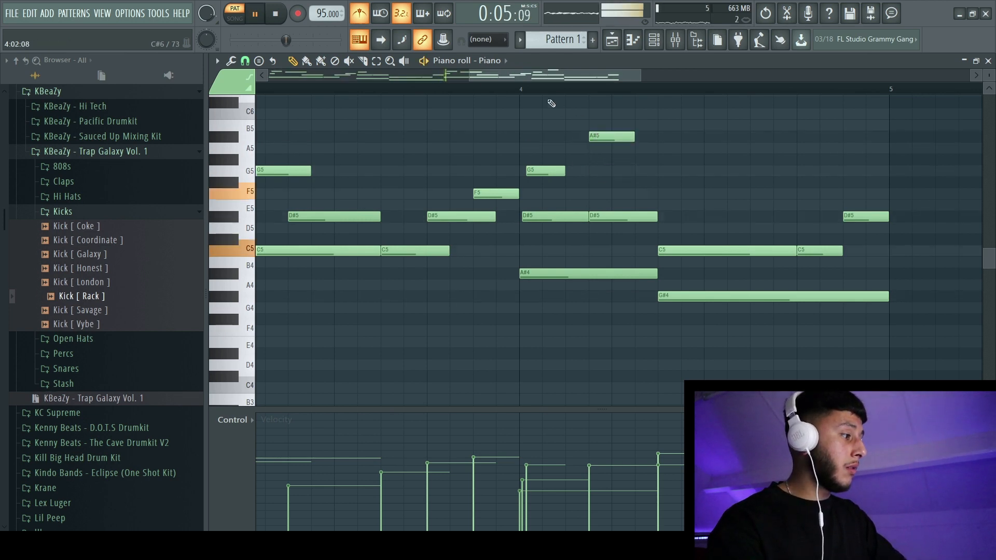
left_click(502, 90)
key("space")
- Strum the A#5, D#5 and A#4 notes in bar 4 with the strumizer and lengthen the A#5 and D#5 notes
left_click_drag(615, 239, 604, 310)
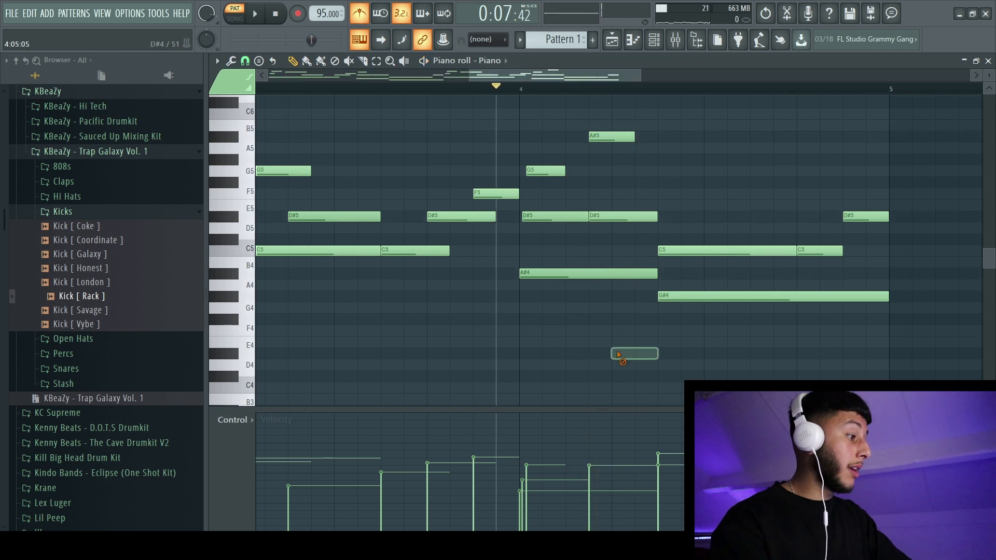
left_click_drag(619, 346, 620, 124)
left_click(653, 270)
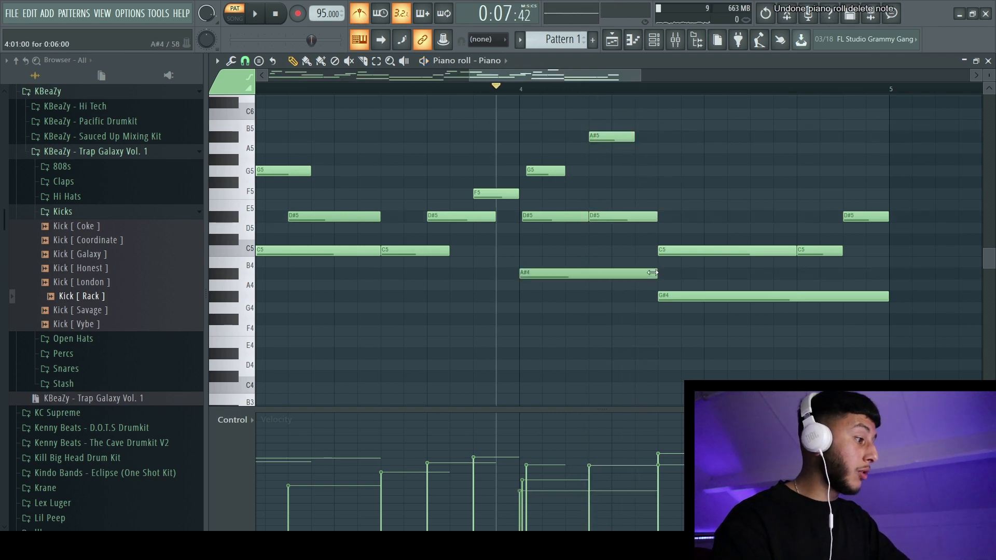
key("alt+s")
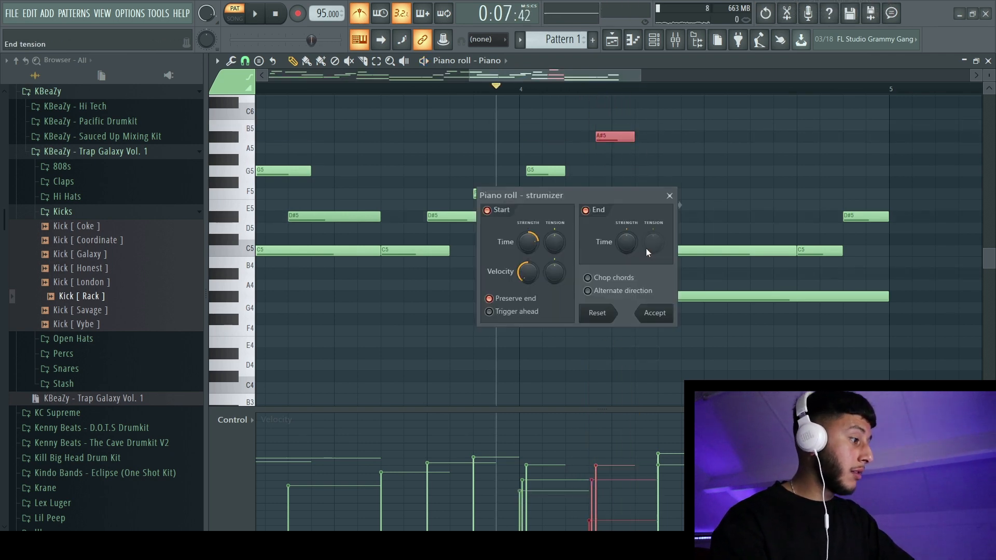
key("space")
left_click(654, 313)
key("space")
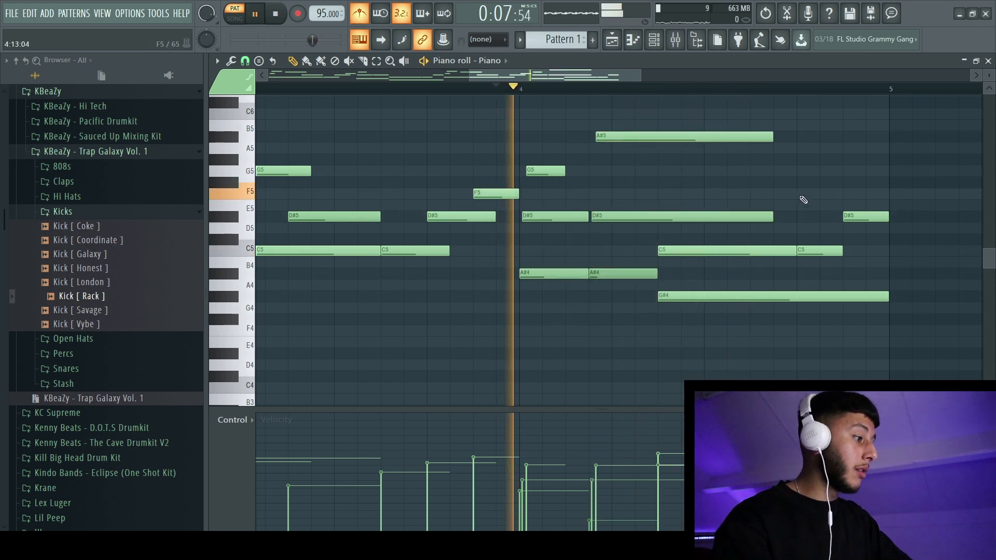
- Strum the C5 and G#4 chord in the second half of bar 4 with the strumizer and play it back
scroll(788, 208, "down", 4)
scroll(780, 244, "down", 1)
scroll(715, 243, "up", 3)
key("space")
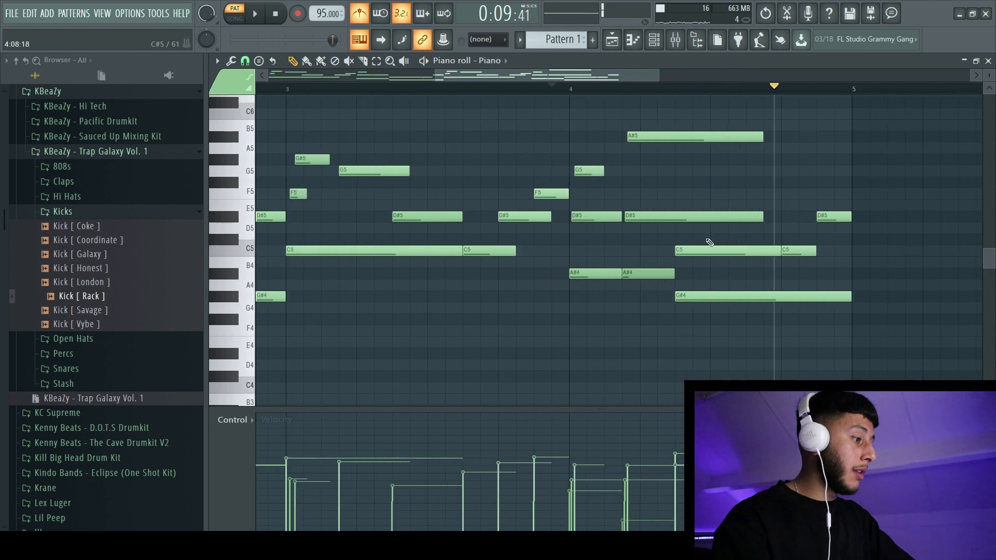
left_click_drag(709, 242, 743, 329)
key("alt+s")
left_click(654, 314)
key("space")
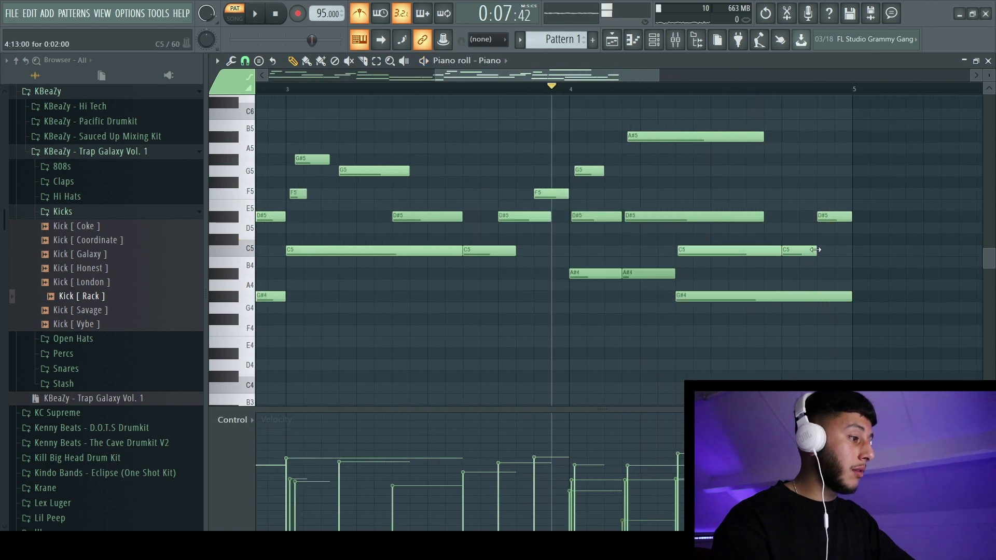
- Try lowering the final D#5 note of bar 4 to A#4 and adding a short C#6 note before it
left_click_drag(826, 216, 833, 277)
key("space")
key("space")
left_click(771, 107)
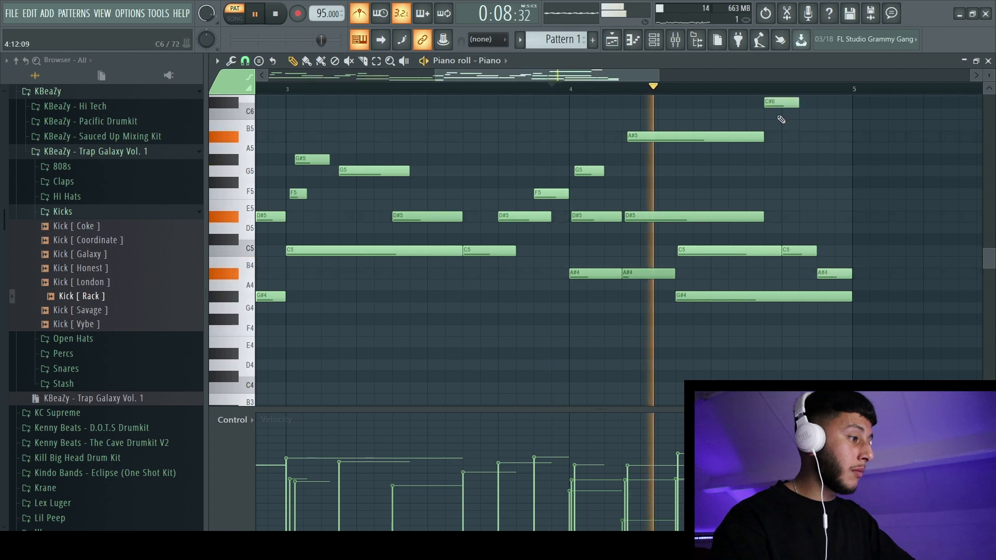
right_click(772, 107)
- Move the final note of bar 4 back up to D#5 and stop playback
scroll(751, 162, "down", 5)
scroll(467, 335, "down", 5)
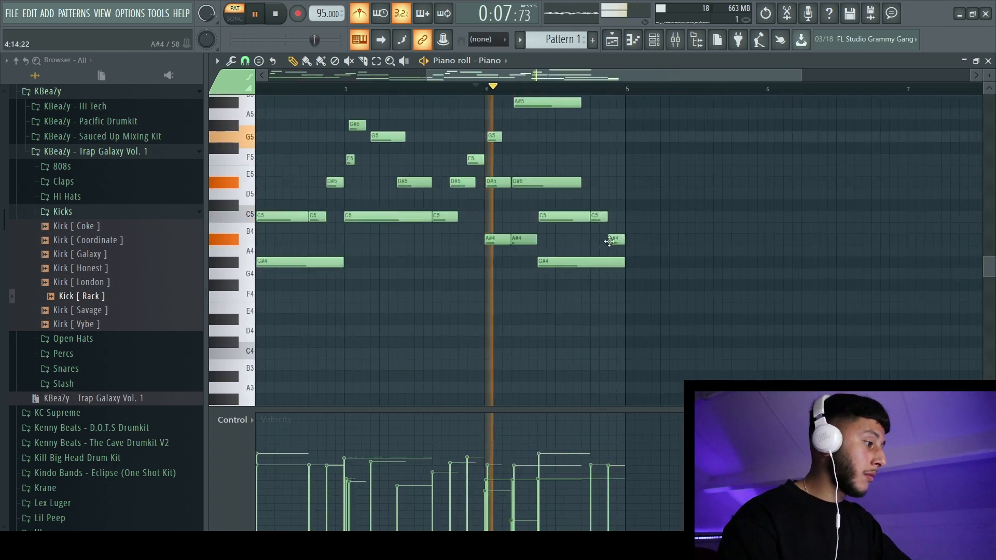
scroll(609, 240, "up", 1)
left_click_drag(610, 241, 621, 180)
scroll(614, 192, "down", 3)
key("space")
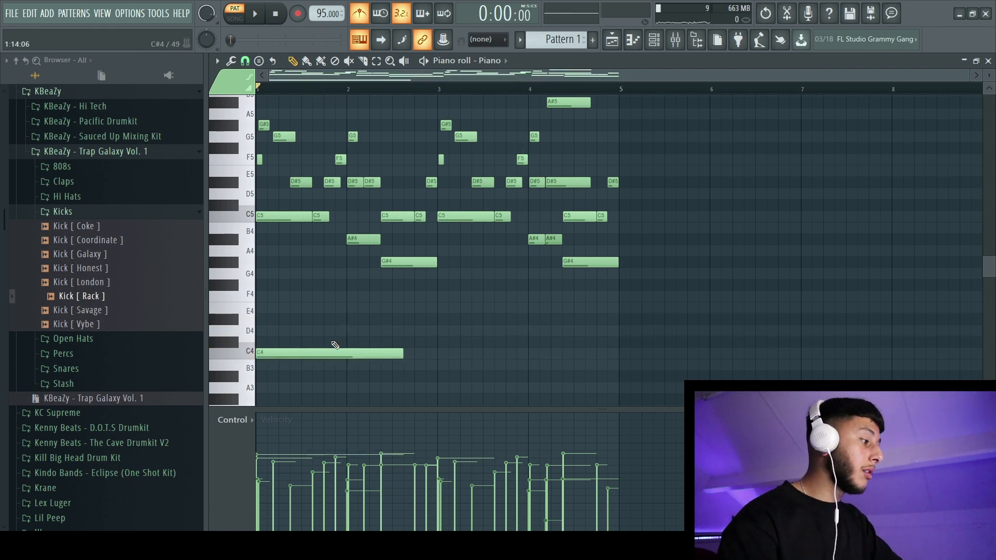
- Set the low piano note to F4 across bar 1 and add a D#4 bass note across bar 2
left_click_drag(402, 354, 341, 304)
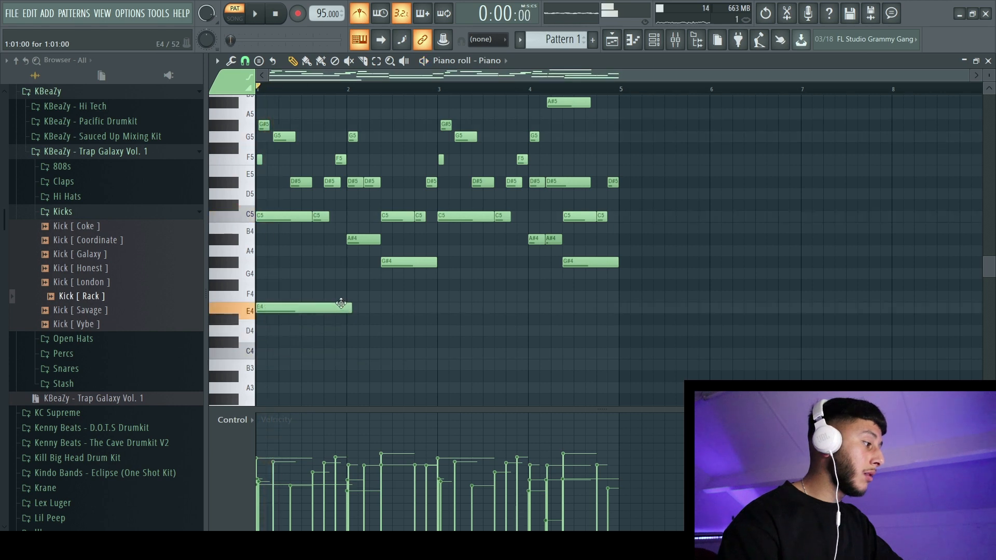
key("space")
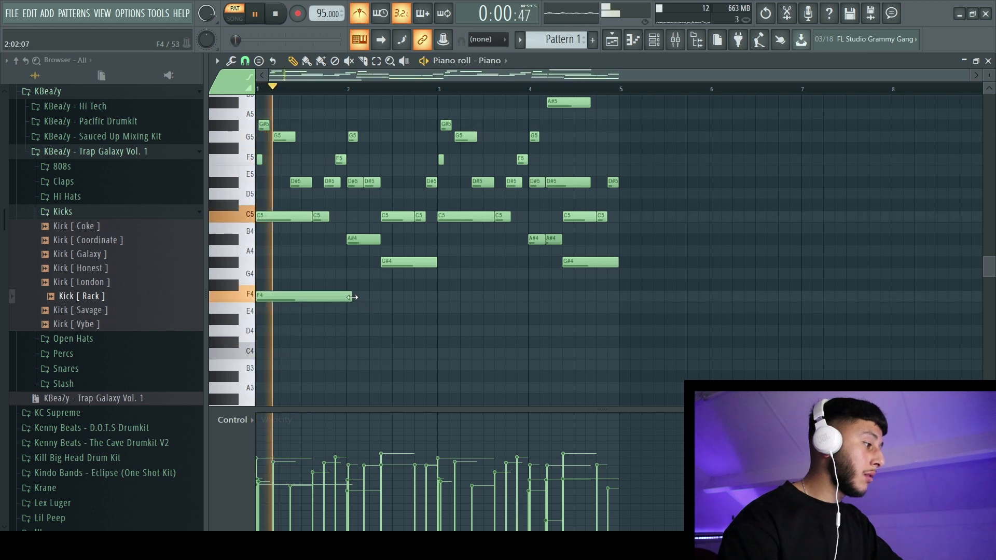
left_click(347, 355)
key("space")
left_click_drag(423, 351, 415, 320)
scroll(415, 343, "up", 2)
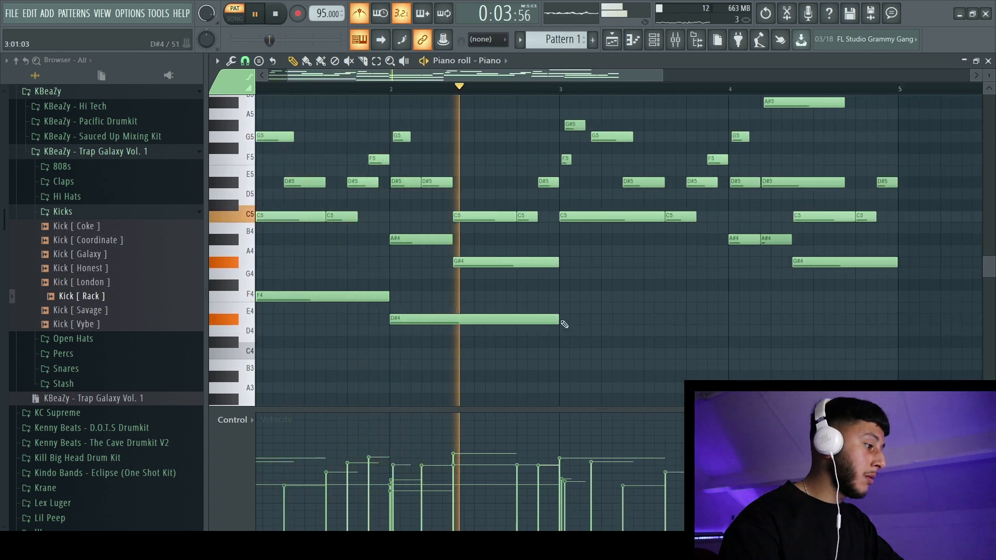
- Add an F4 bass note across bar 3 and a D#4 bass note across bar 4 of the piano part
left_click(567, 297)
scroll(570, 306, "down", 3)
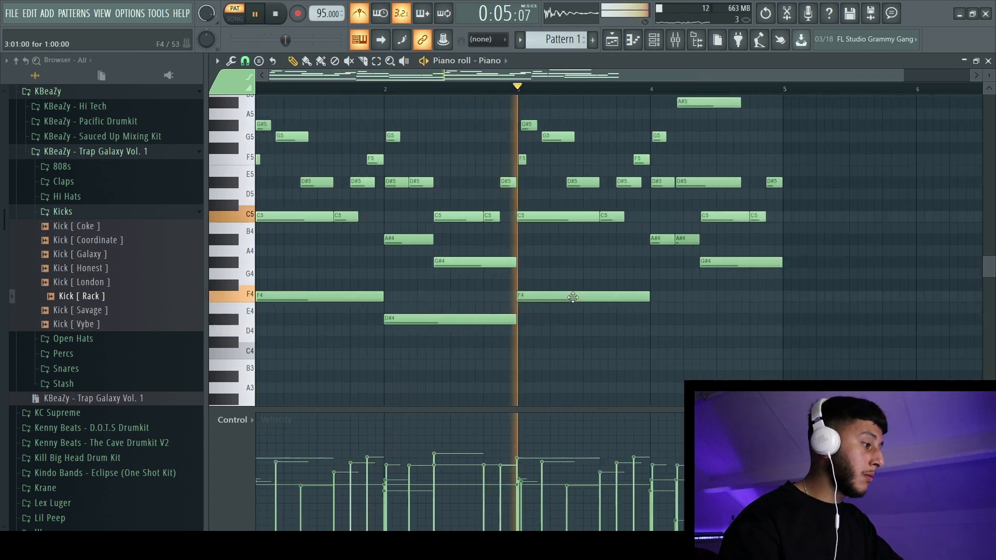
left_click(540, 319)
left_click_drag(575, 291, 340, 338)
scroll(466, 298, "down", 4)
left_click(501, 353, "ctrl")
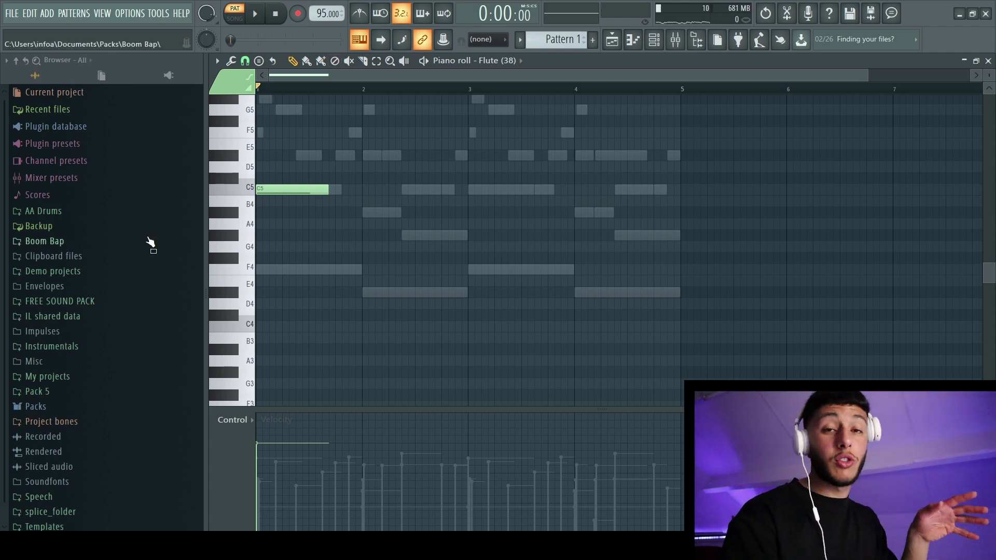
- Extend the flute's C5 note to fill bar 1 and try an A#4 note across bar 2
left_click_drag(327, 190, 361, 191)
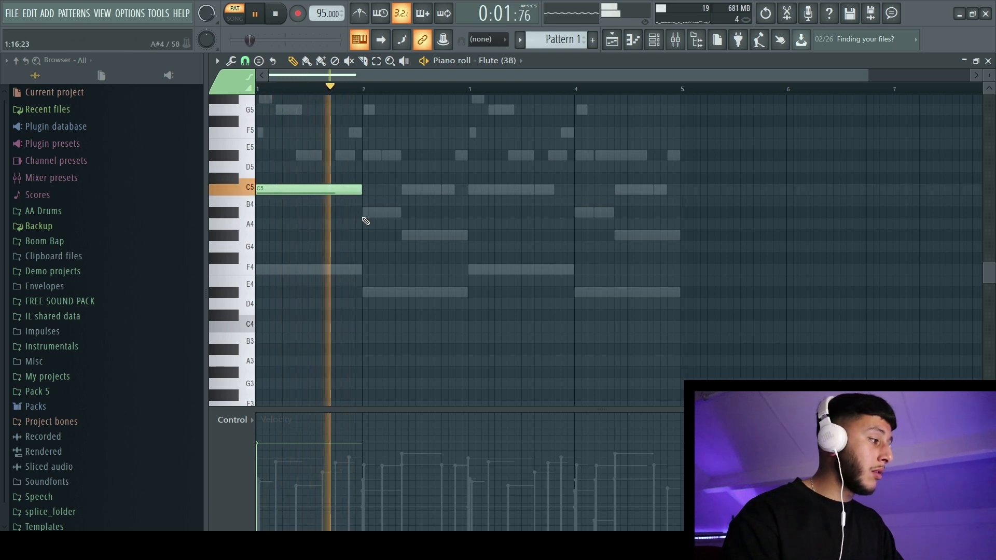
left_click(365, 214)
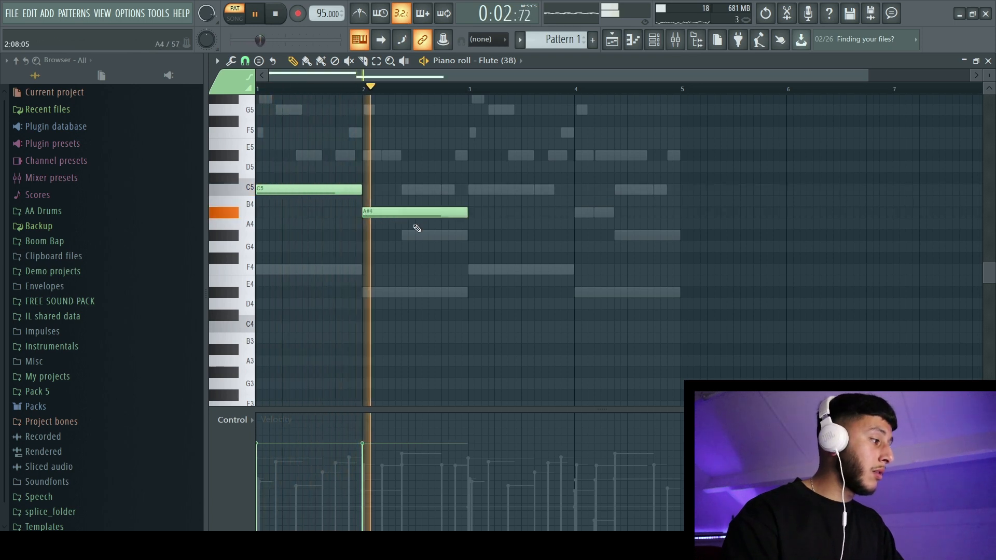
right_click(456, 210)
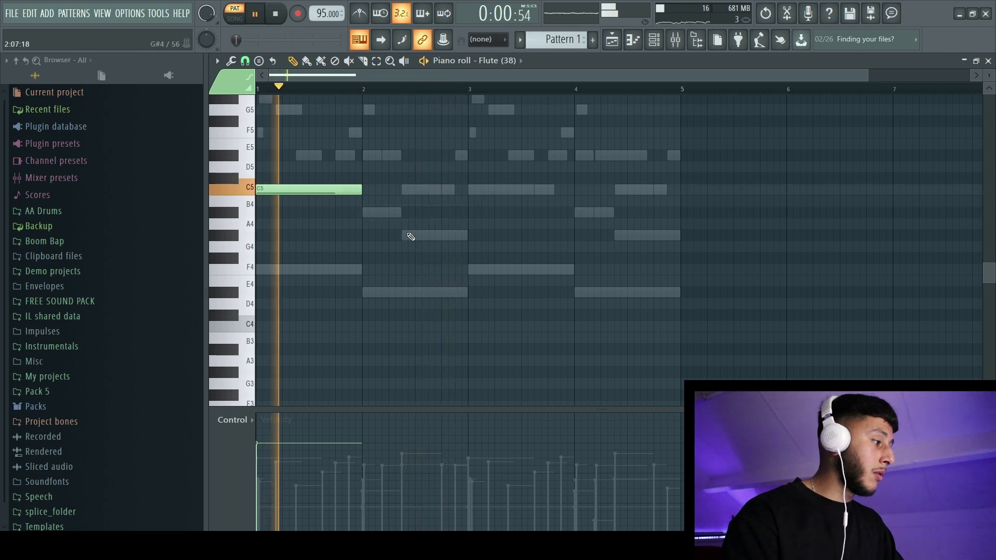
- Add a G#4 flute note in the later part of bar 2 and duplicate the two-bar phrase into bars 3 and 4
left_click(408, 235)
left_click_drag(502, 236, 470, 245)
key("ctrl+b")
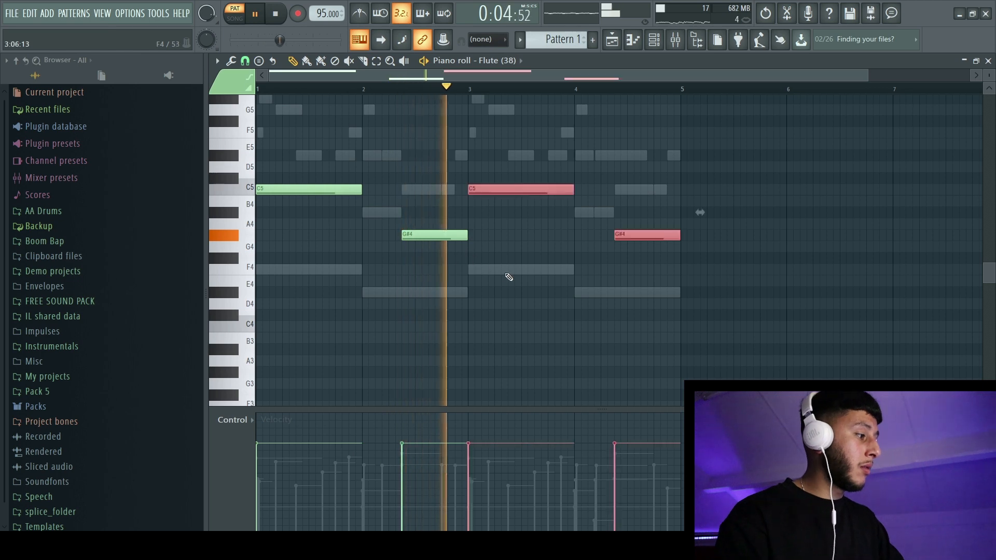
- Raise the flute note in bar 2 to A#4 and replace the G#4 note in bar 4 with short D#5 and G5 notes
key("space")
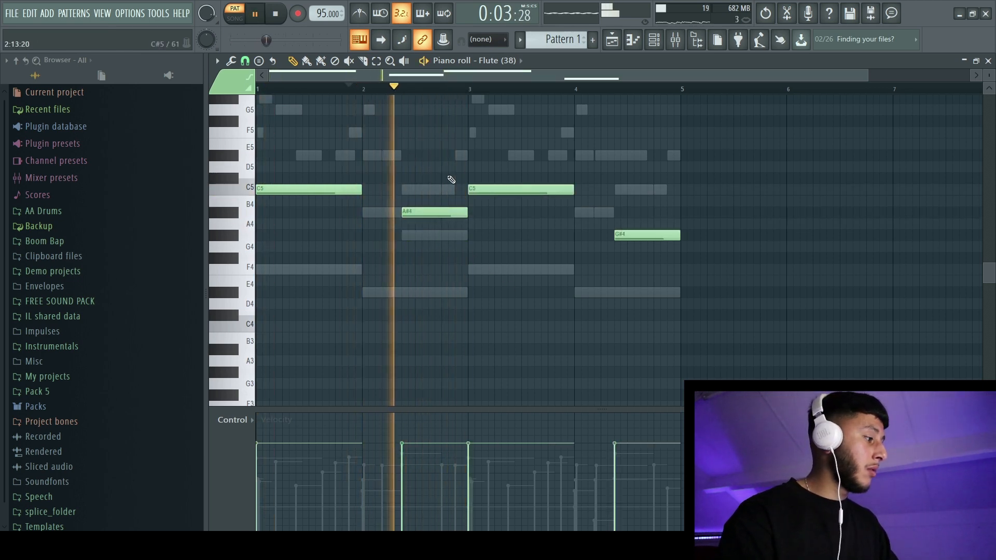
scroll(475, 209, "down", 1)
left_click_drag(582, 233, 544, 155)
left_click(551, 119)
key("space")
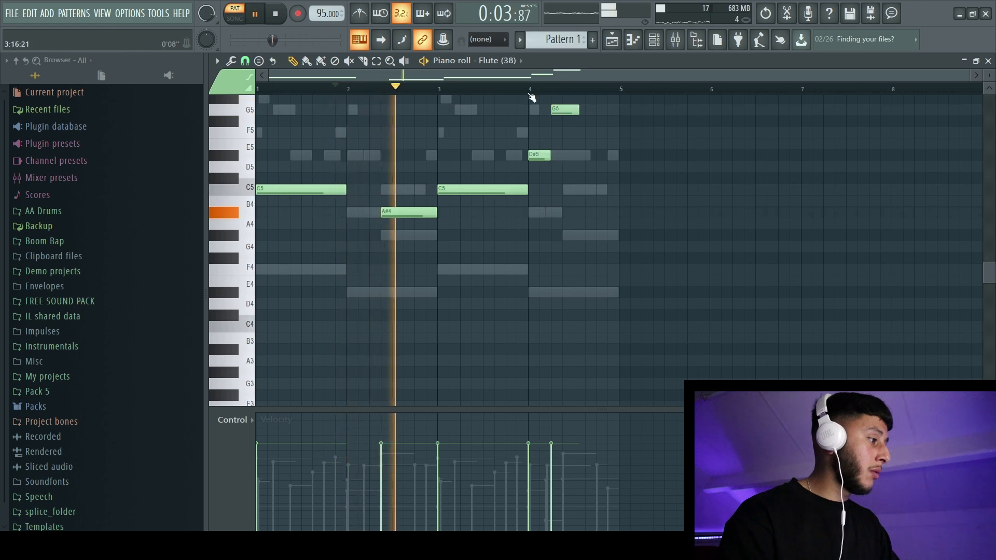
- Complete the flute run in bar 4 with an F5 note and a closing A#4 note, checking it in playback
left_click(518, 88)
scroll(559, 143, "up", 1)
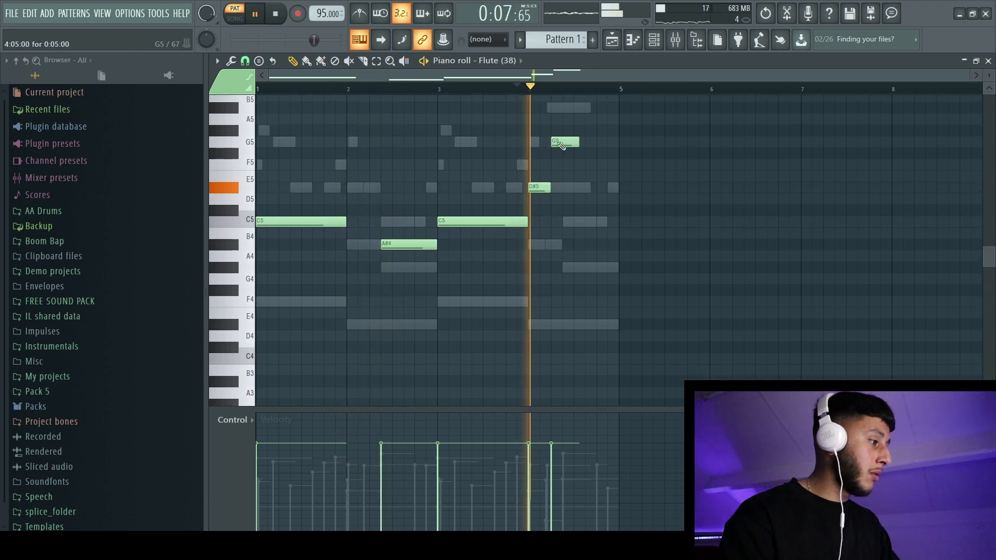
scroll(563, 148, "up", 2)
scroll(586, 249, "up", 3)
key("space")
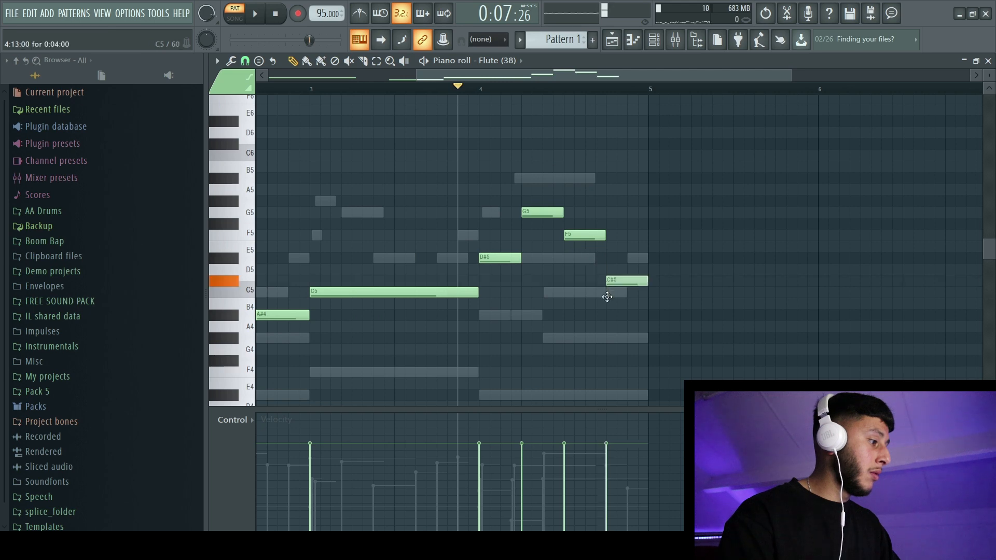
key("space")
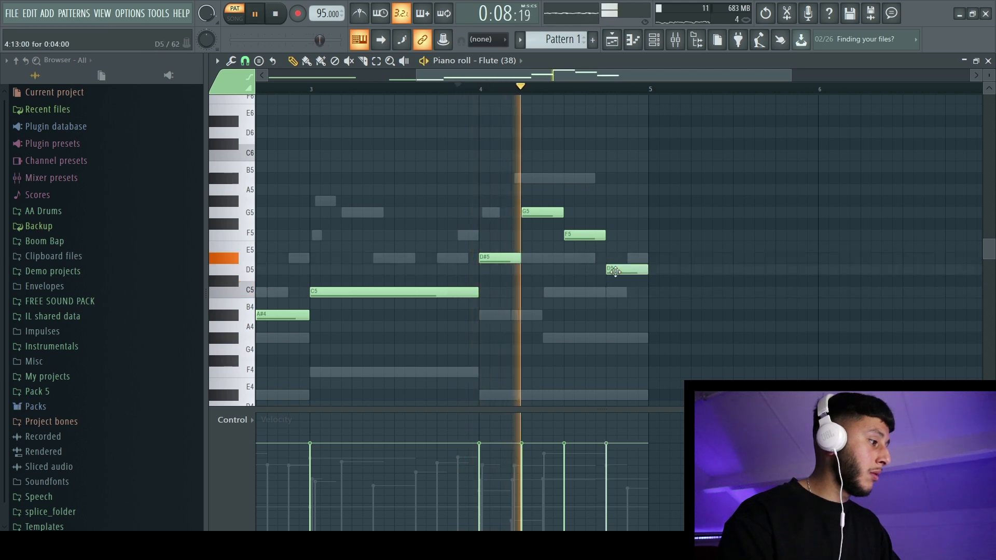
left_click_drag(609, 270, 615, 320)
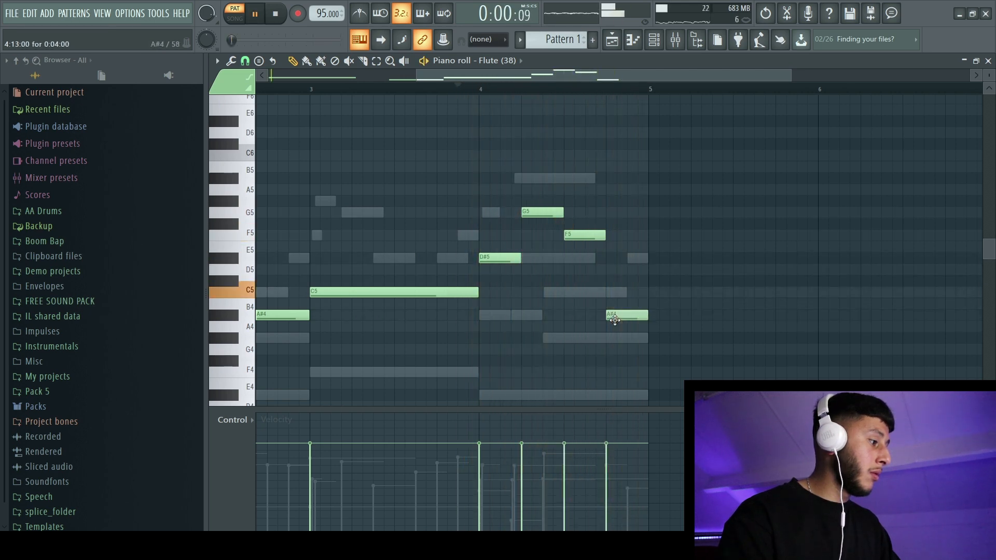
- Lower the velocity of the D#5, G5 and F5 flute notes in bar 4
left_click_drag(667, 206, 511, 336)
left_click_drag(663, 192, 529, 291)
left_click_drag(669, 162, 485, 272)
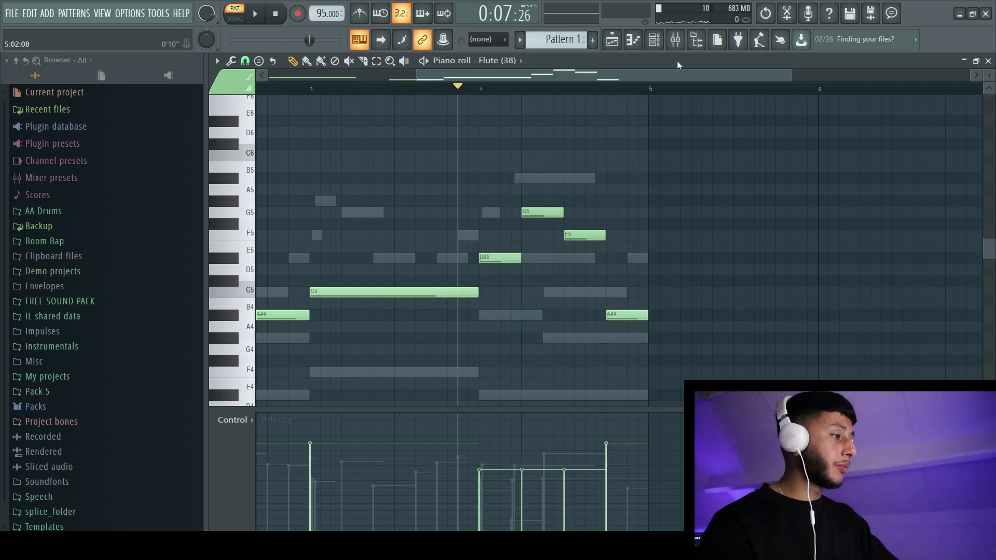
- Play the pattern and route the selected flute channel to mixer track Insert 2
key("space")
left_click(675, 40)
left_click(340, 189)
right_click(325, 194)
mouse_move(375, 197)
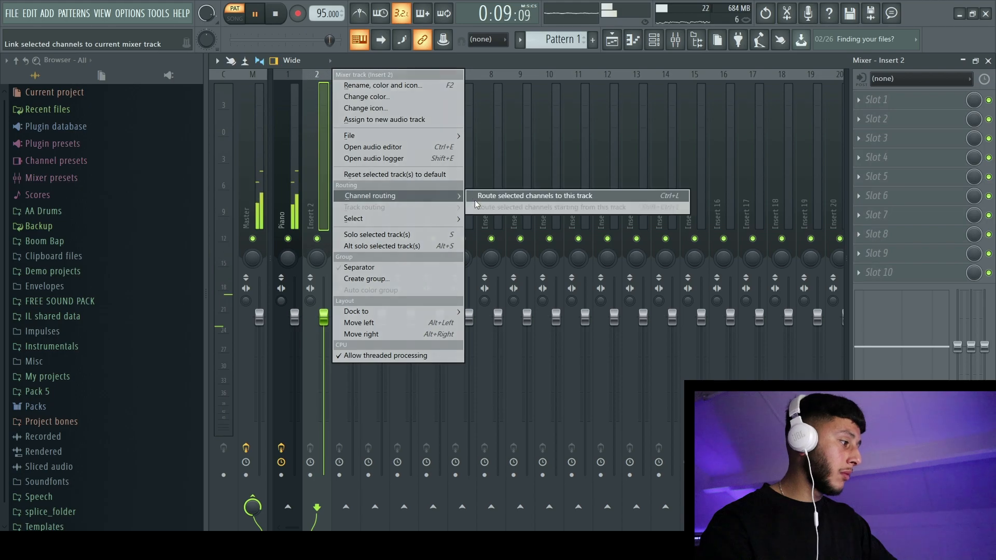
left_click(472, 199)
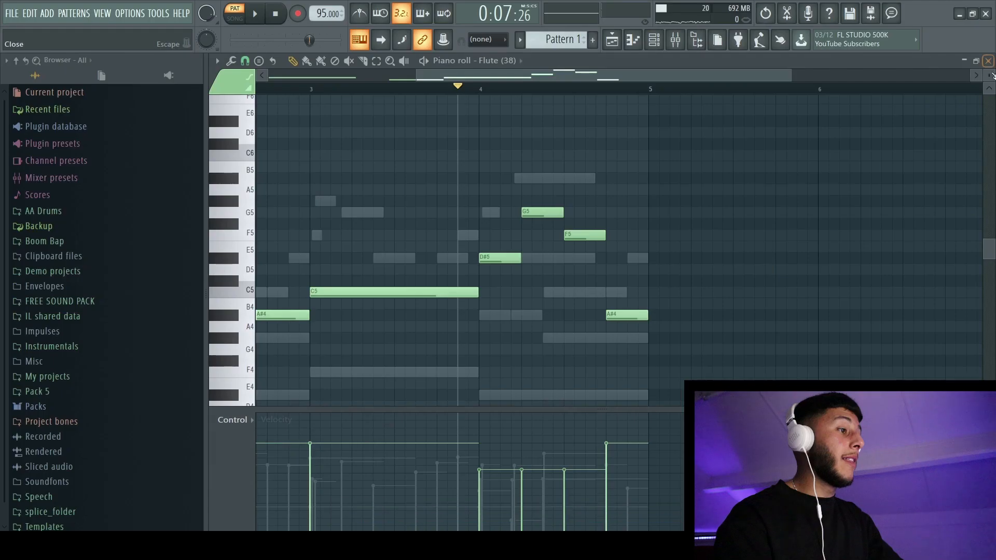
- Close the flute piano roll and the ValhallaVintageVerb windows of the flute and piano
left_click(989, 62)
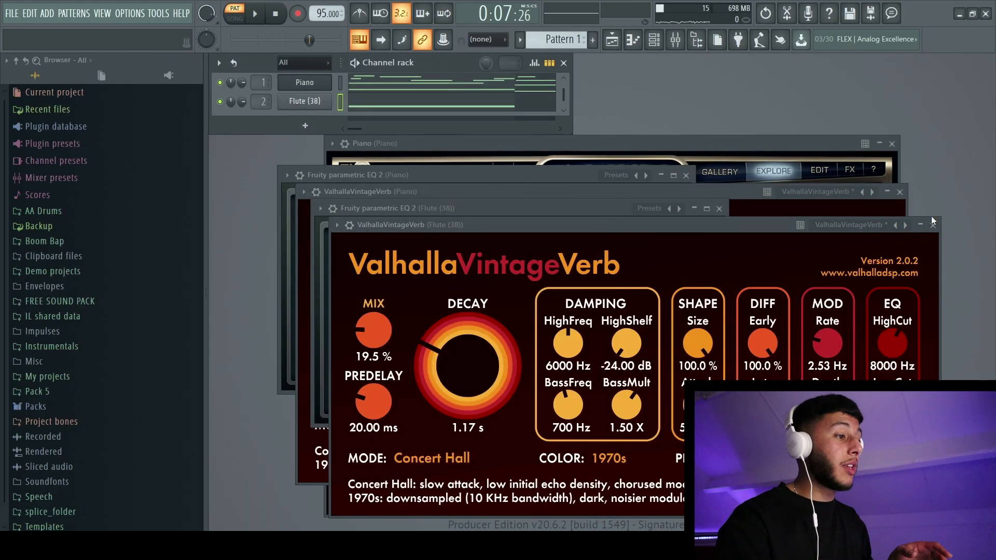
left_click(932, 224)
left_click(899, 192)
- Browse the sample folders to the bass sounds and preview the 808 - 14 sample
scroll(94, 285, "down", 1)
left_click(78, 197)
scroll(89, 223, "down", 6)
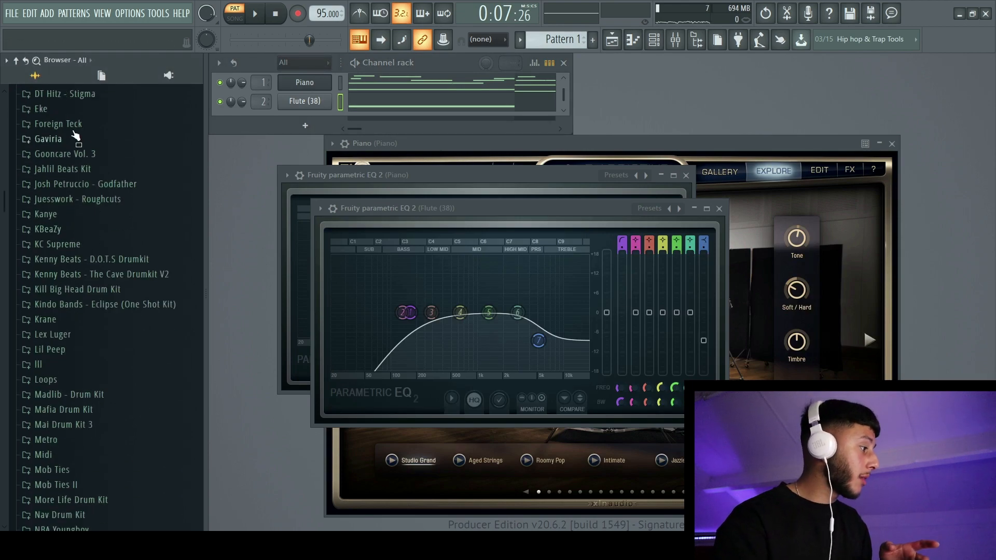
scroll(75, 197, "down", 3)
left_click(55, 282)
scroll(103, 314, "down", 2)
left_click(130, 187)
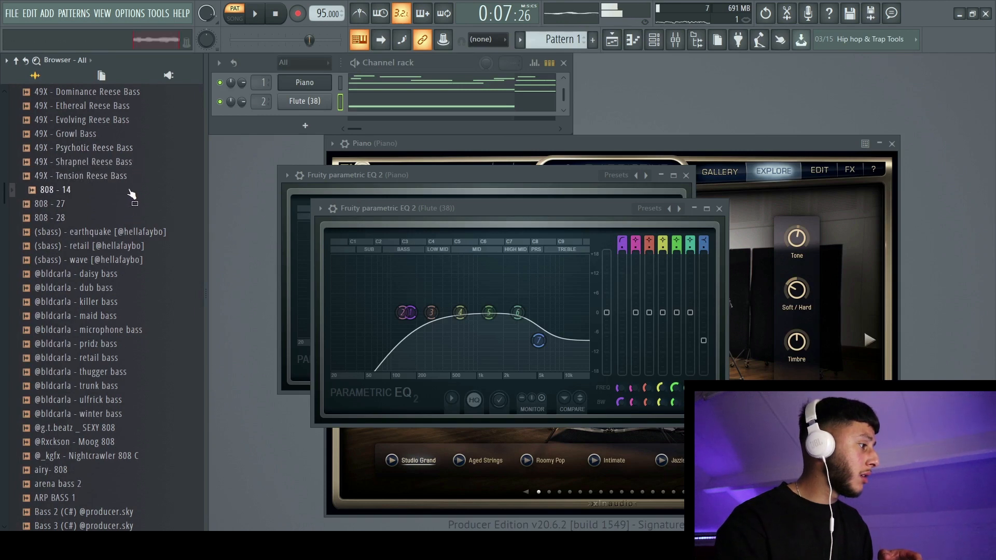
- Load 808 - 14 as a new channel and place a one-bar F4 note in bar 1 of its piano roll
left_click_drag(317, 123, 314, 119)
right_click(314, 102)
left_click(359, 103)
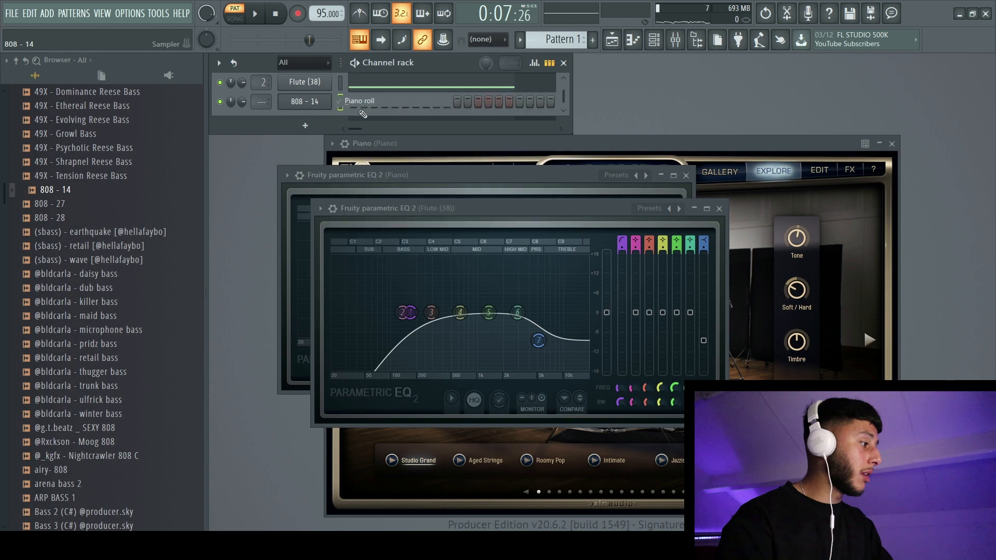
left_click(282, 272)
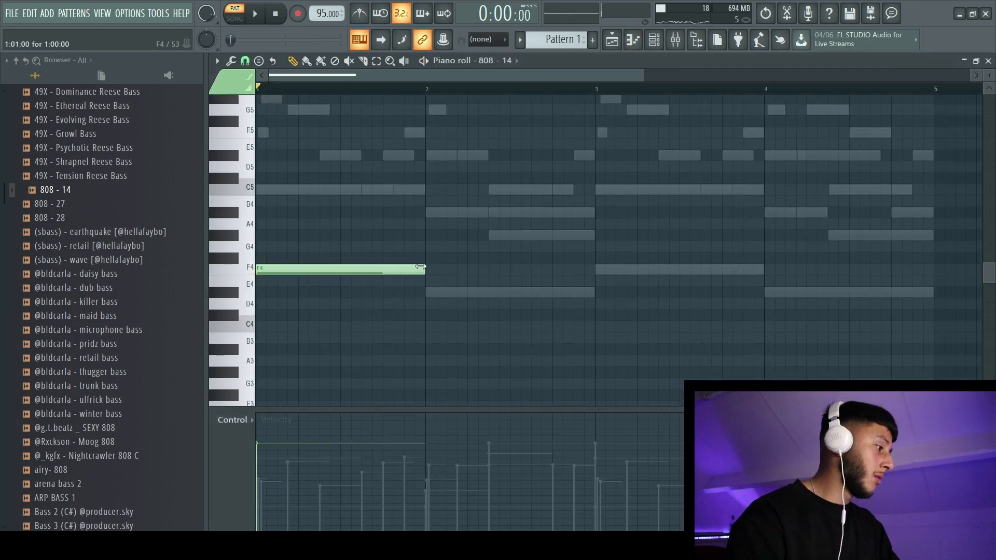
- Transpose the bass note in bar 1 up an octave to F5 and add one-bar notes G#5 in bar 2 and F5 in bar 3
left_click_drag(434, 267, 425, 268)
key("ctrl+Up")
scroll(437, 278, "up", 3)
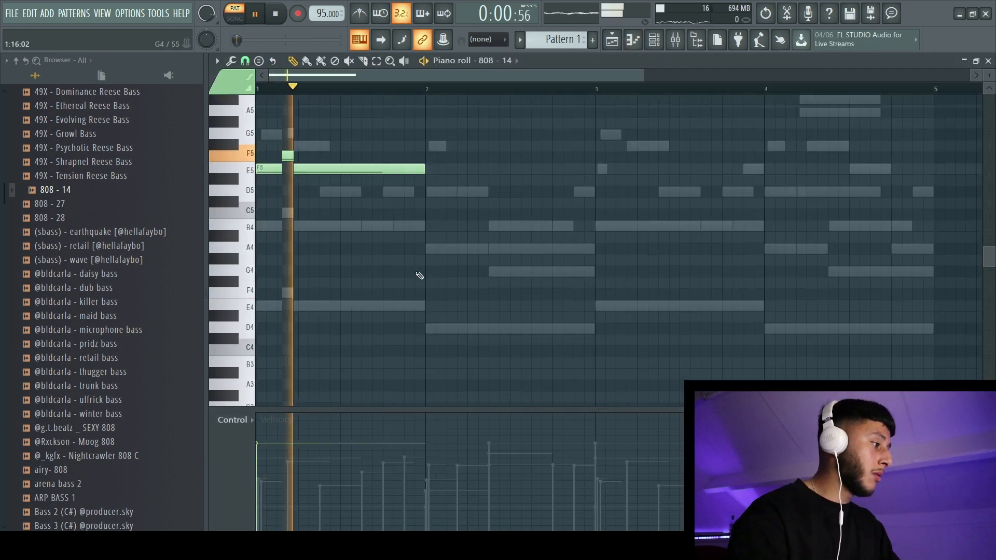
left_click(433, 166)
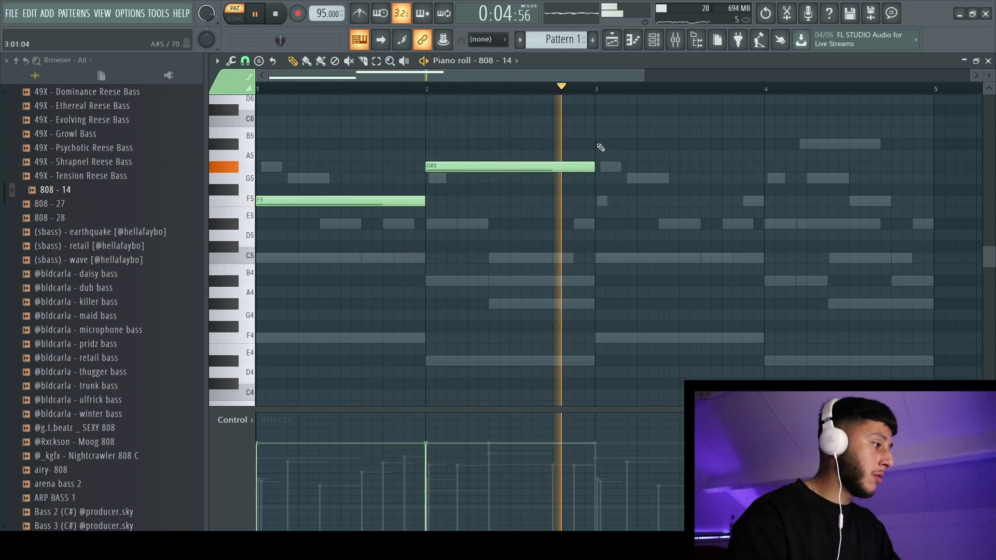
left_click(597, 146)
key("space")
left_click_drag(641, 145, 642, 200)
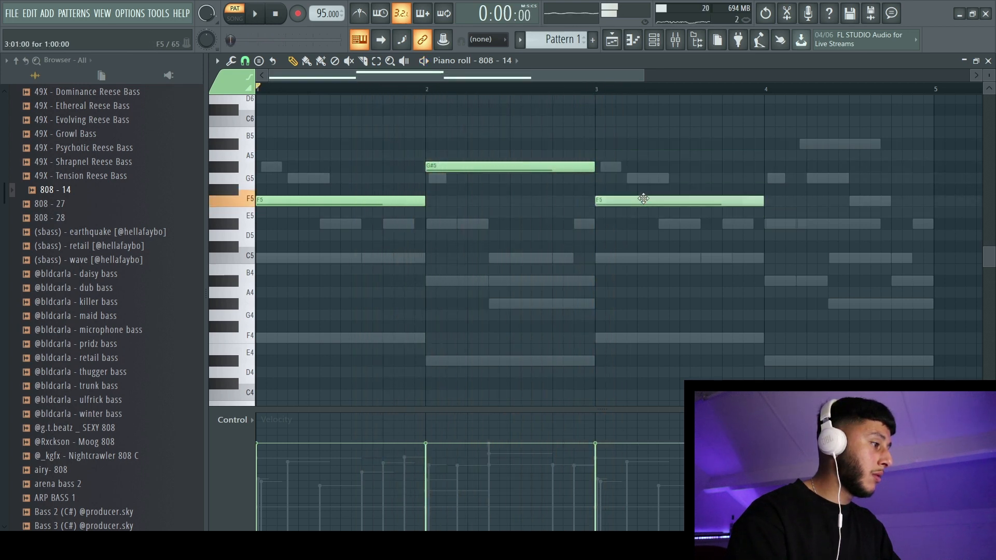
- Add a one-bar note in bar 4 and move the bass notes of bars 2 and 4 to D#5
scroll(597, 157, "down", 2)
key("space")
left_click(583, 166)
key("F6")
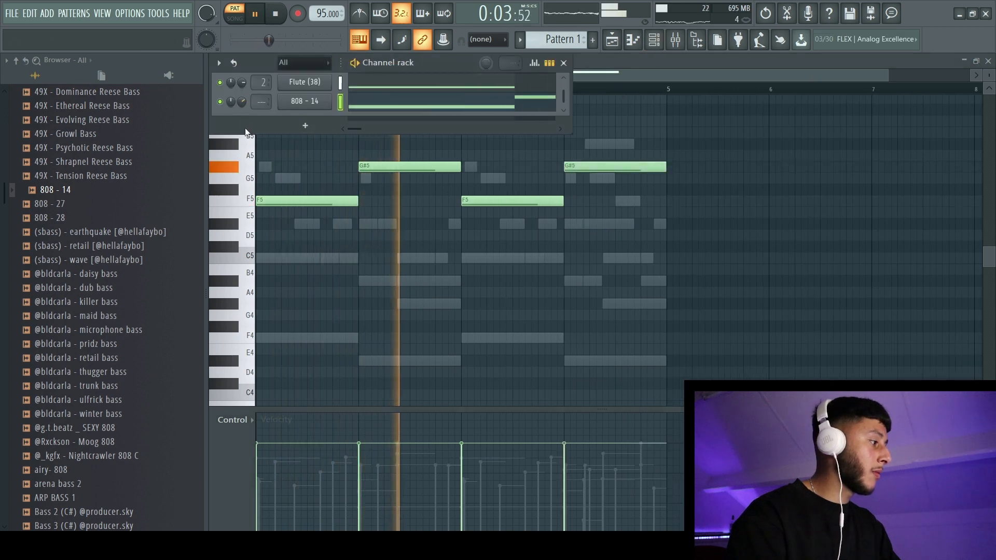
key("F6")
left_click_drag(459, 166, 592, 223)
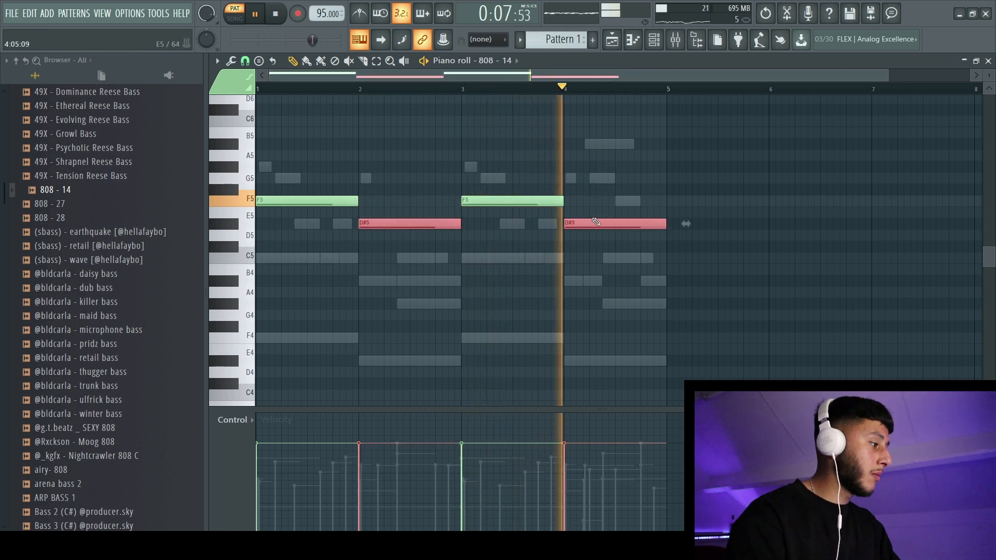
left_click(598, 204, "ctrl")
- Rename the 808 - 14 channel as Bass and the Flute (38) channel as Flute
left_click(654, 40)
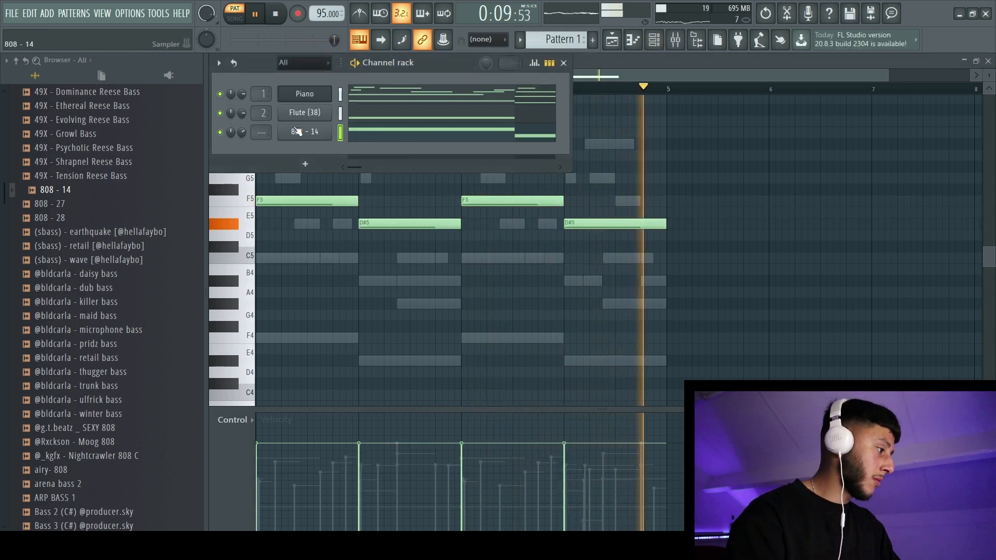
right_click(316, 134)
left_click(359, 163)
type("Bass")
key("Return")
right_click(316, 112)
left_click(343, 129)
type("Flute")
key("Return")
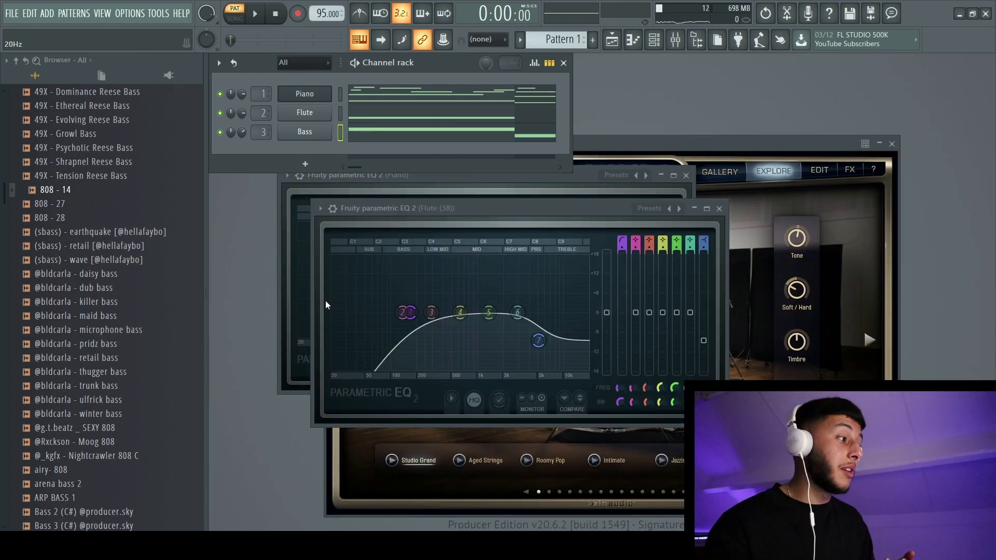
- Split Pattern 1 by channel into separate patterns
left_click(655, 42)
left_click(657, 44)
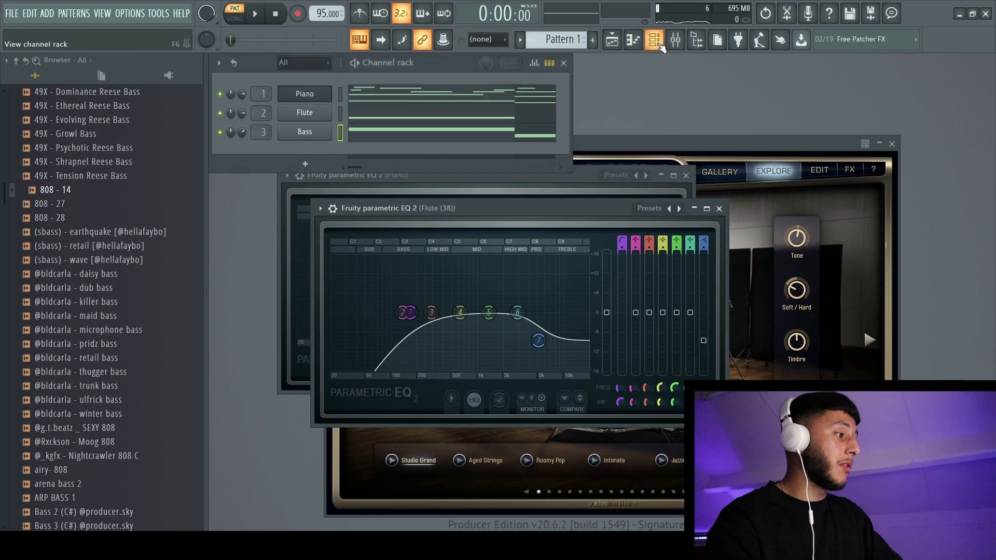
scroll(578, 37, "up", 1)
right_click(574, 33)
left_click(555, 37)
scroll(554, 37, "down", 1)
right_click(557, 40)
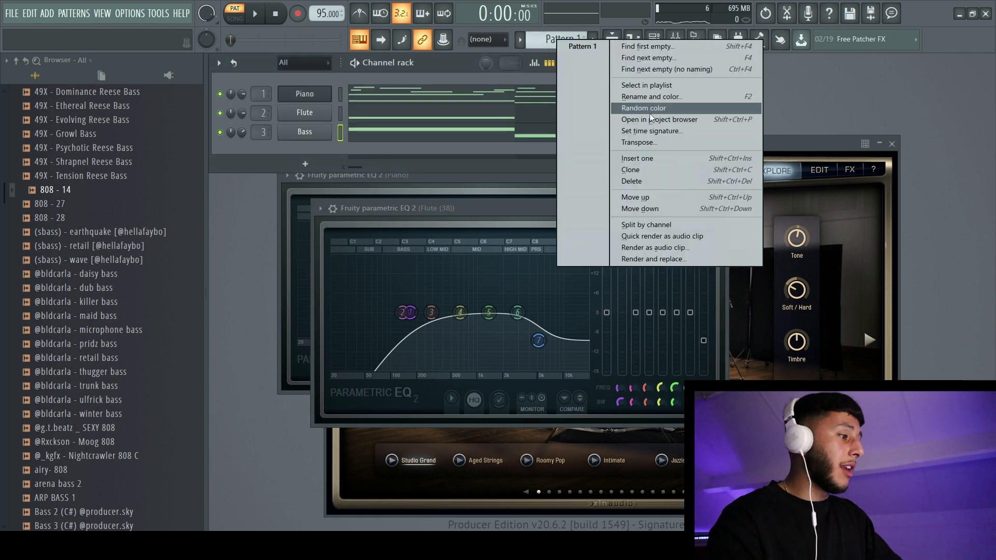
left_click(645, 224)
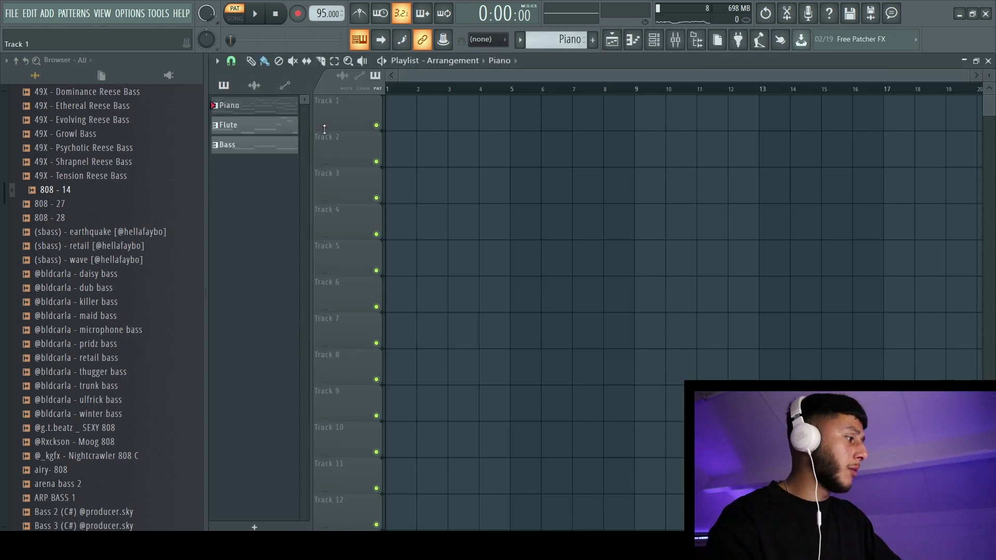
- Place the Piano, Flute and Bass patterns at bar 1 on playlist tracks 1 to 3, mute Track 3 and close the playlist
left_click_drag(363, 146, 389, 130)
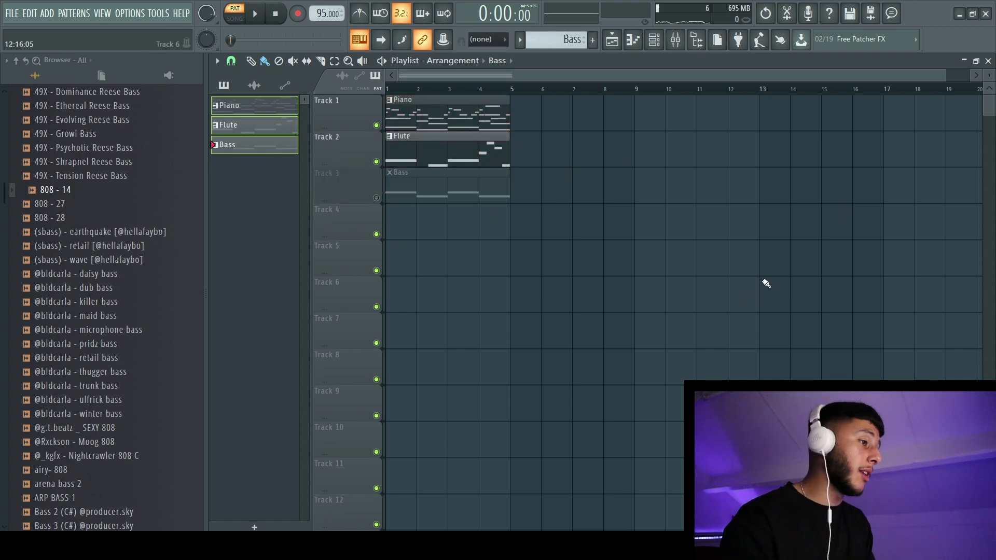
left_click(987, 61)
- Load 808 (LifeIsGood) from the OZ - Secret Bounce Vol.1 kit as a new channel and rename it 808
scroll(57, 243, "up", 6)
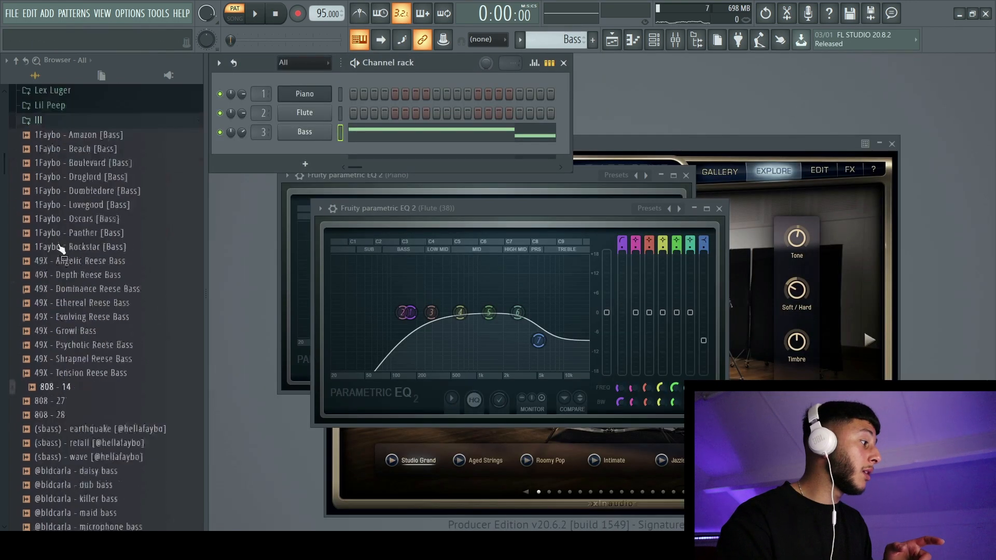
left_click(65, 178)
scroll(114, 251, "down", 8)
scroll(118, 311, "up", 10)
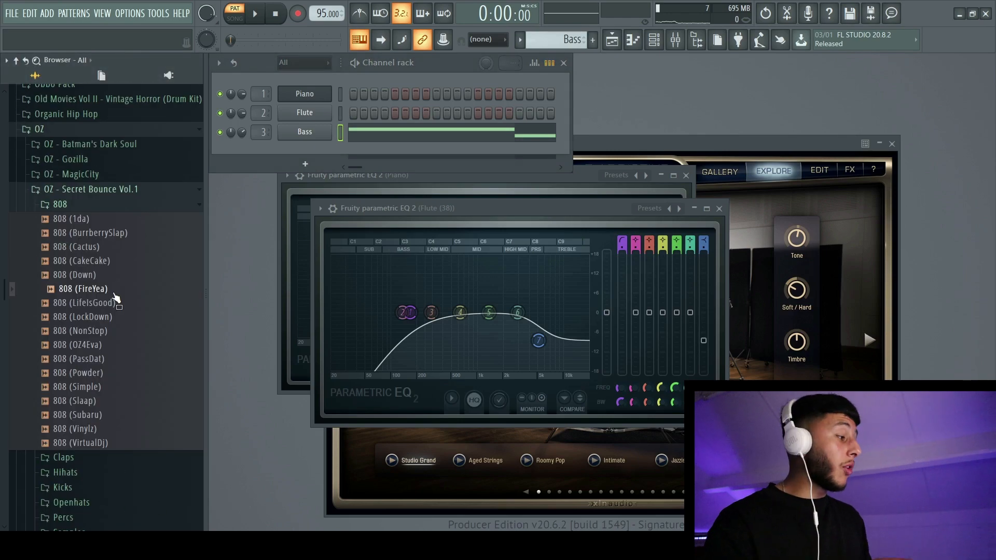
left_click_drag(313, 172, 304, 150)
right_click(300, 146)
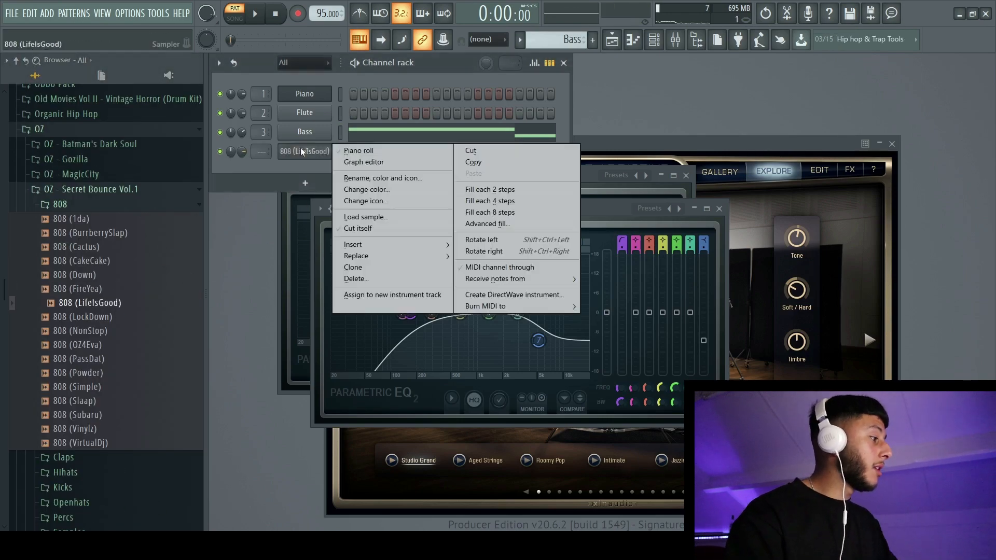
left_click(376, 179)
type("808")
key("Return")
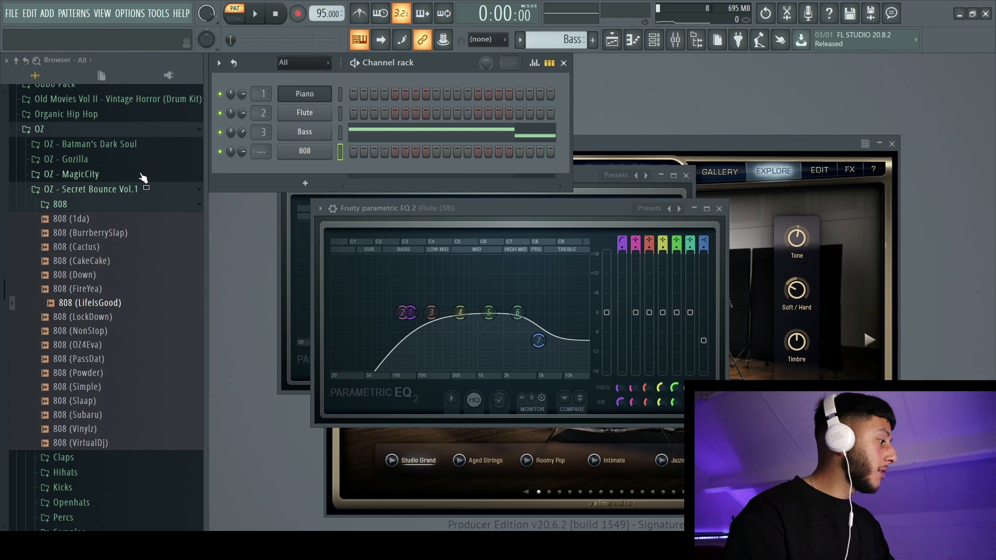
- Load a clap sample from the Claps folder of OZ - Secret Bounce Vol.1 as a new channel and rename it Clap
left_click(134, 206)
scroll(104, 171, "down", 3)
left_click(84, 137)
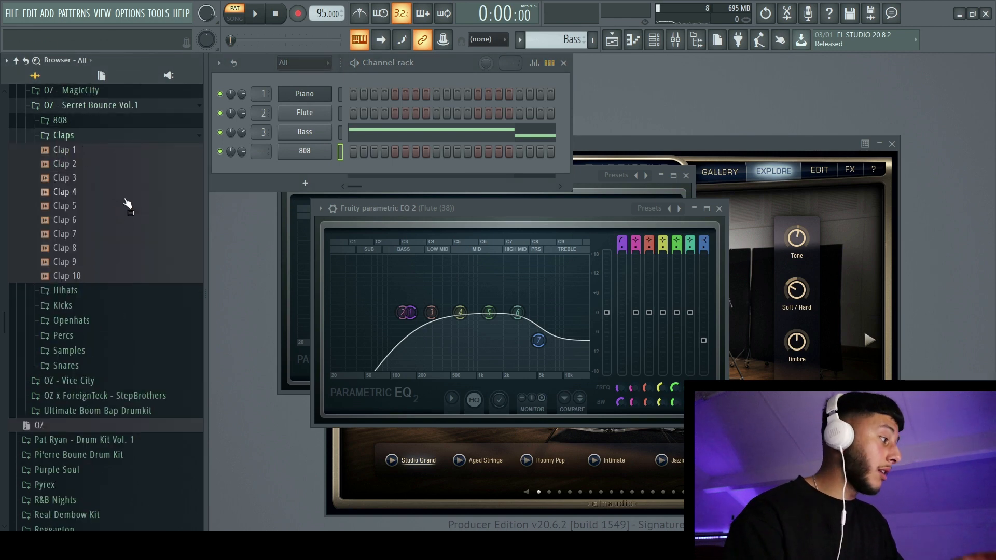
left_click_drag(324, 163, 316, 166)
right_click(316, 166)
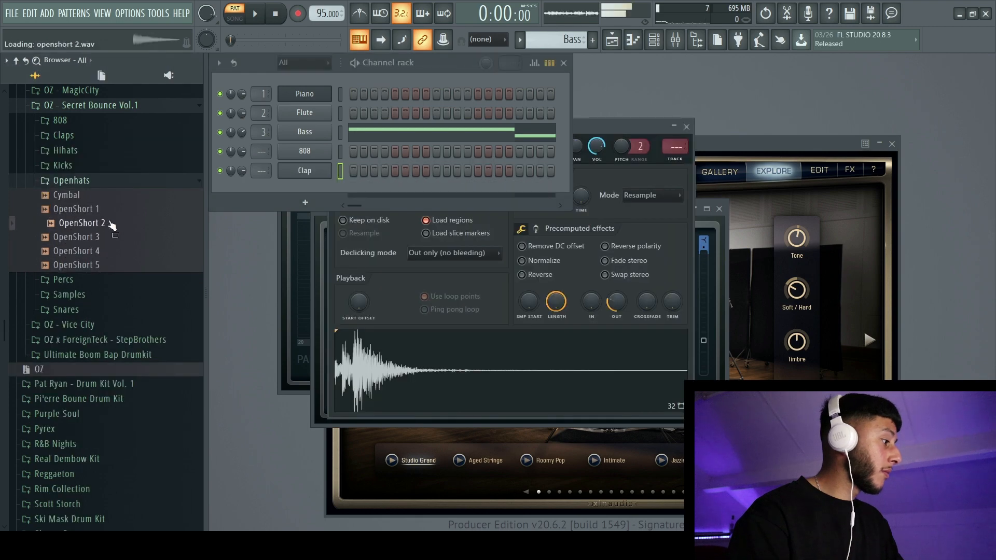
- Load OpenShort 2 from the Openhats folder as a new channel and rename it OH Hat
left_click_drag(320, 191, 321, 190)
right_click(322, 190)
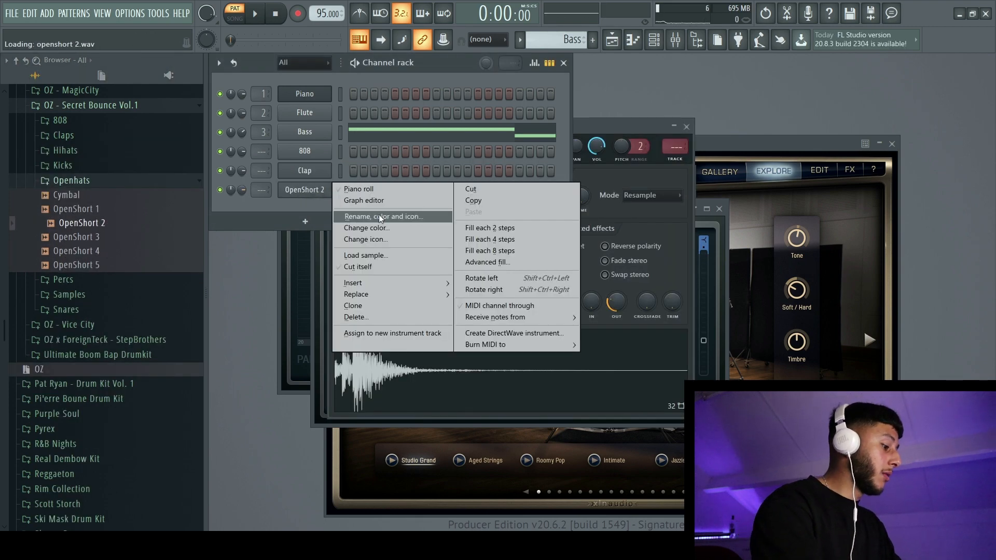
left_click(380, 217)
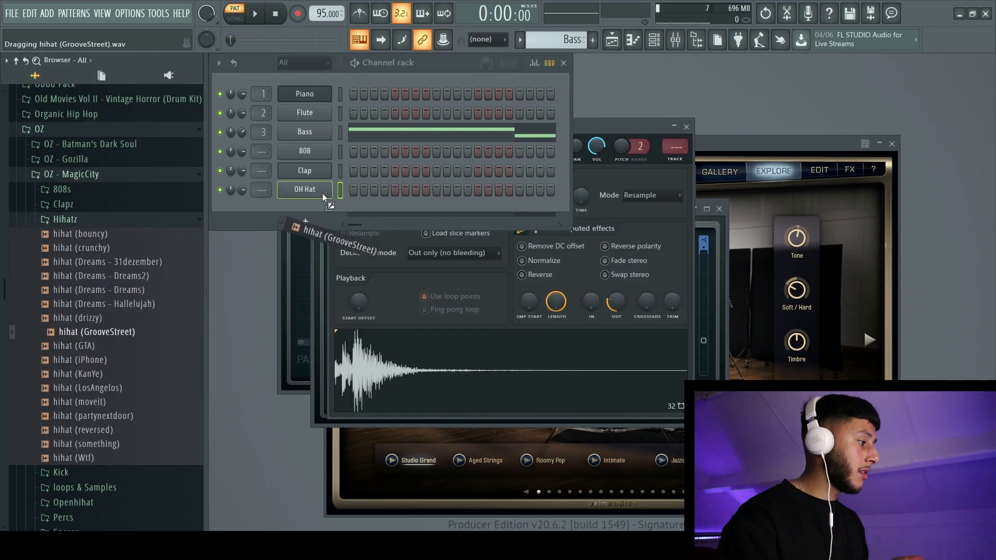
- Load hihat (GrooveStreet) from the OZ - MagicCity Hihatz folder as a new channel and rename it Hats
left_click_drag(322, 193, 320, 209)
right_click(321, 209)
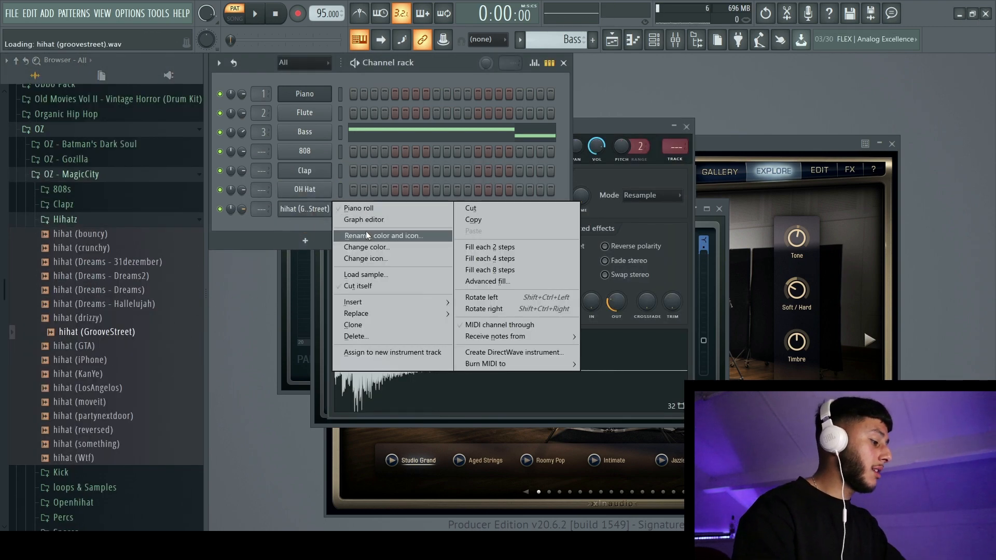
left_click(366, 235)
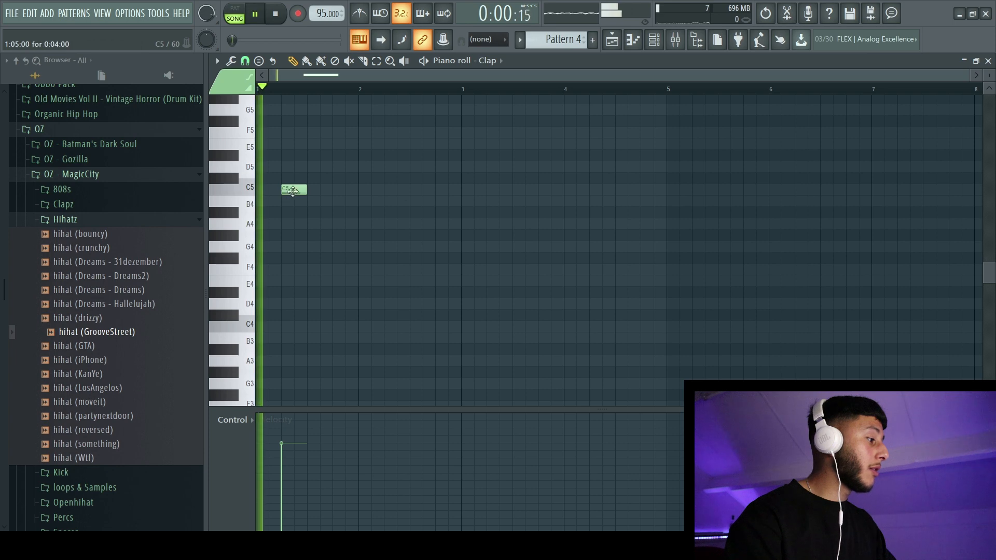
- Place C5 clap notes on beats 2 and 4 of all four bars in Pattern 4 and close the piano roll
left_click(337, 190)
left_click(396, 190)
left_click(450, 190)
key("ctrl+a")
mouse_move(290, 190)
left_mouse_down()
mouse_move(520, 199)
mouse_move(294, 188)
left_mouse_up()
left_click_drag(294, 188, 500, 202)
left_click(503, 216, "ctrl")
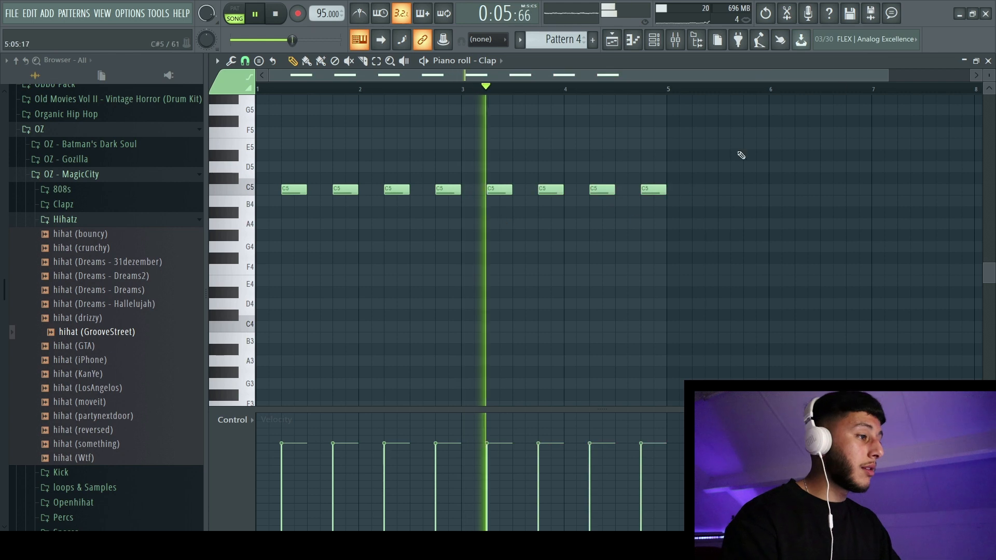
left_click(989, 66)
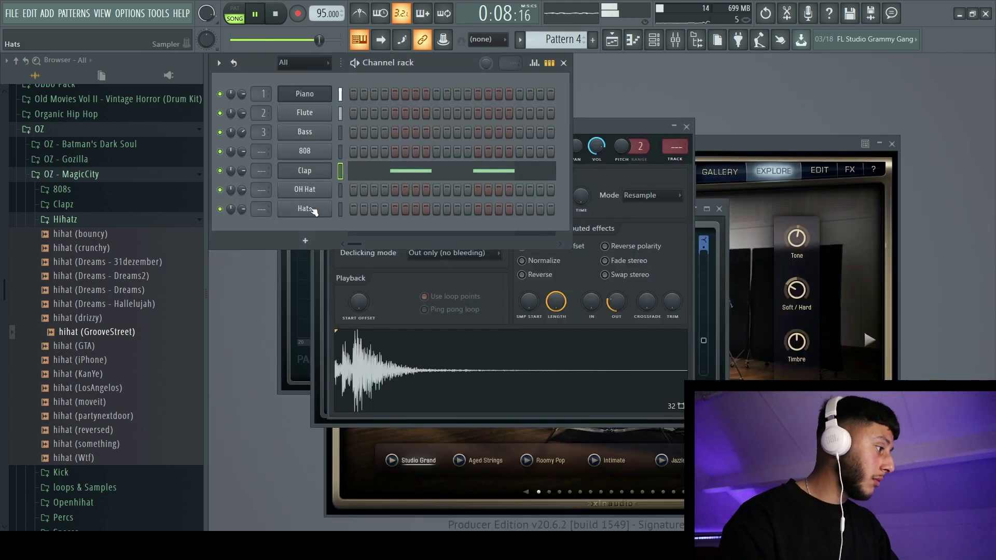
- Open the piano roll of the 808 channel in Pattern 4 and place an F5 note at the start of bar 1
right_click(331, 145)
left_click(347, 150)
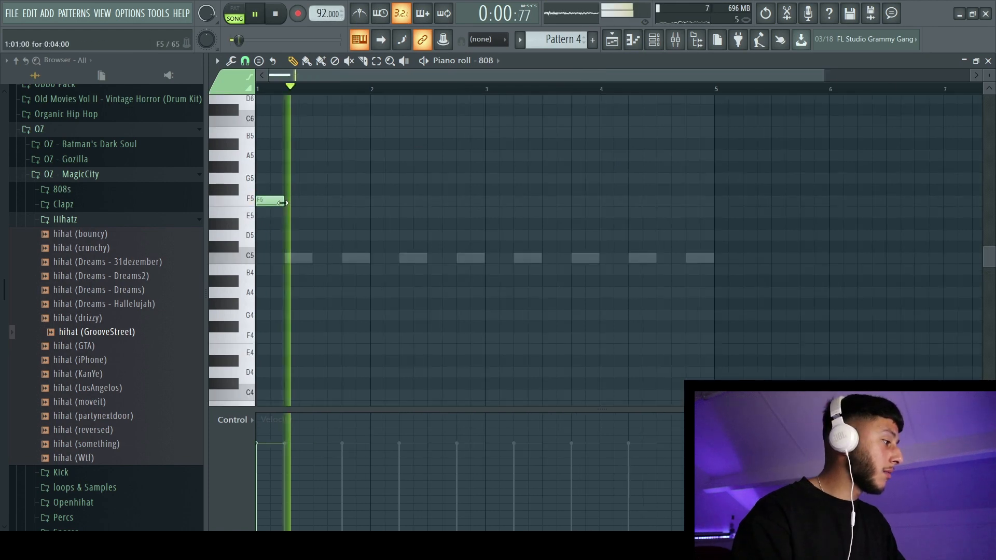
key("space")
- Enable the 808 channel's volume envelope, raise its hold to maximum and return to the piano roll
key("F6")
left_click(317, 156)
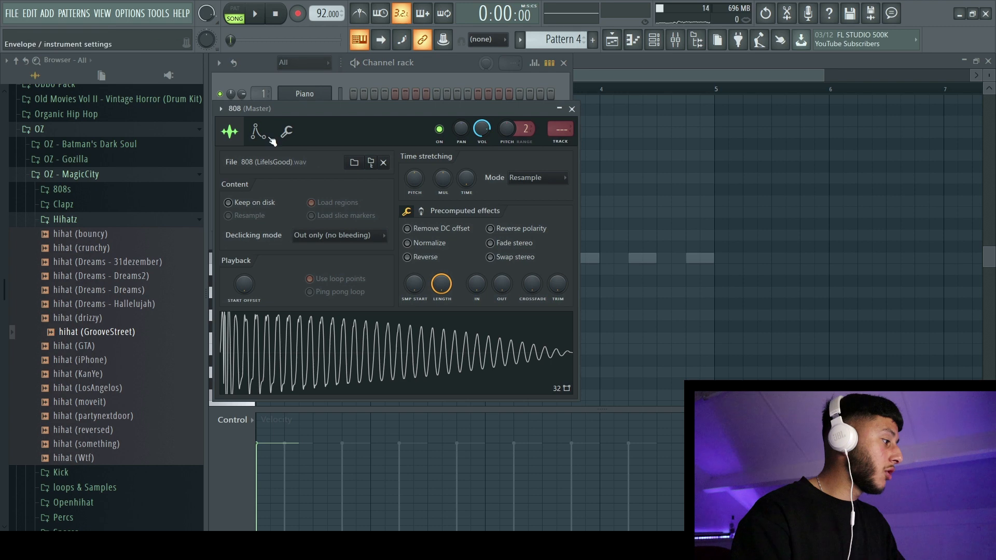
left_click(257, 131)
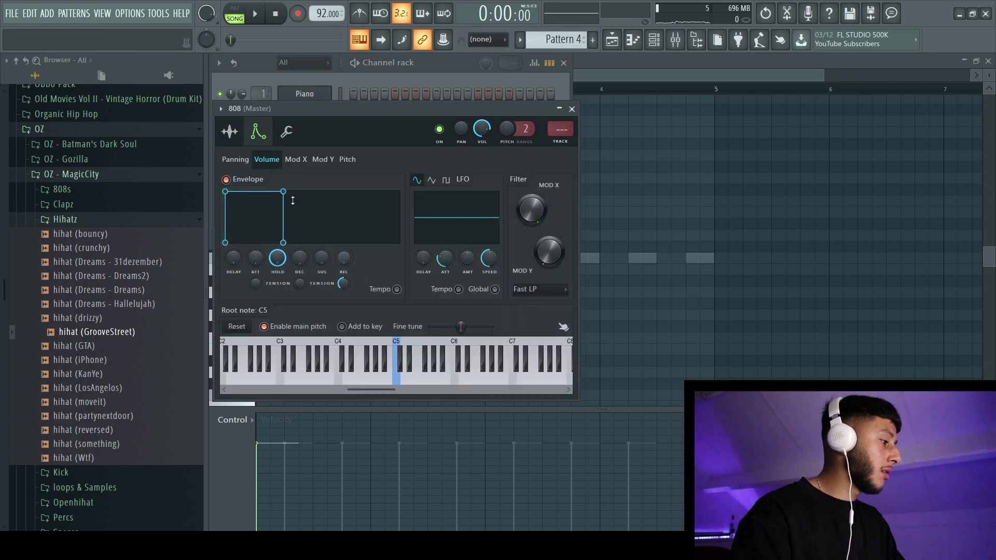
right_click(625, 191)
- Place a second F5 note of equal length directly after the first in bar 1 and play the 808 part
key("space")
scroll(289, 203, "up", 3)
key("space")
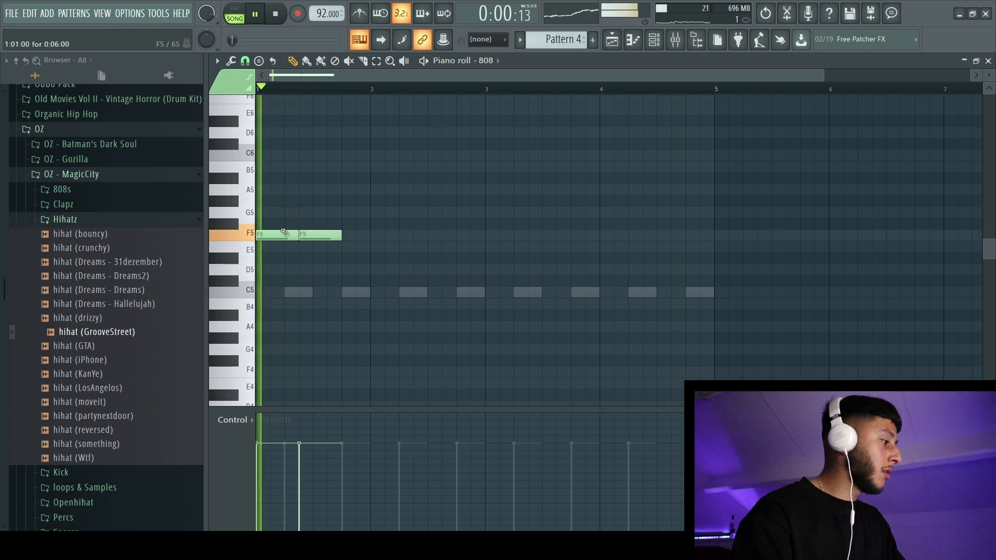
scroll(295, 230, "down", 3)
scroll(257, 183, "up", 3)
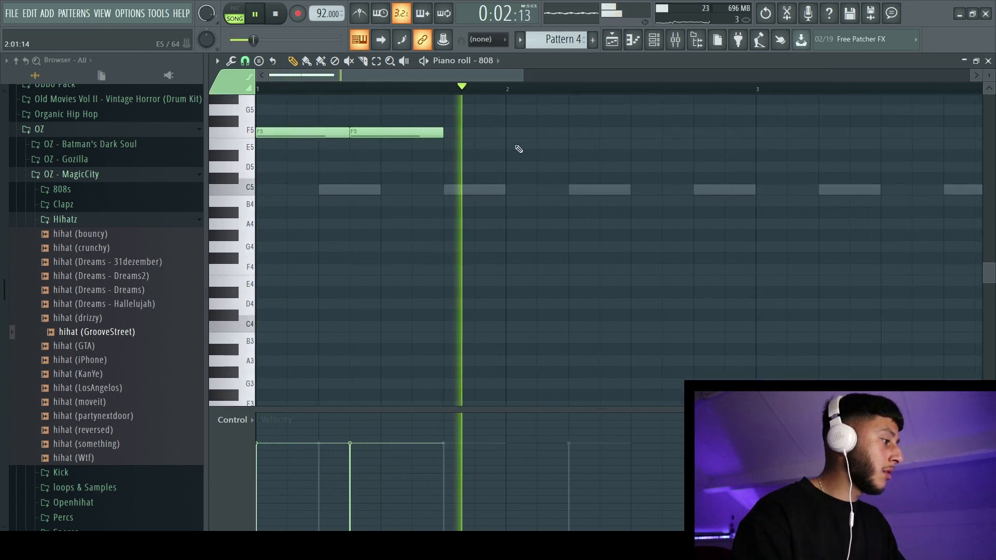
scroll(607, 166, "up", 3)
left_click(600, 199)
key("space")
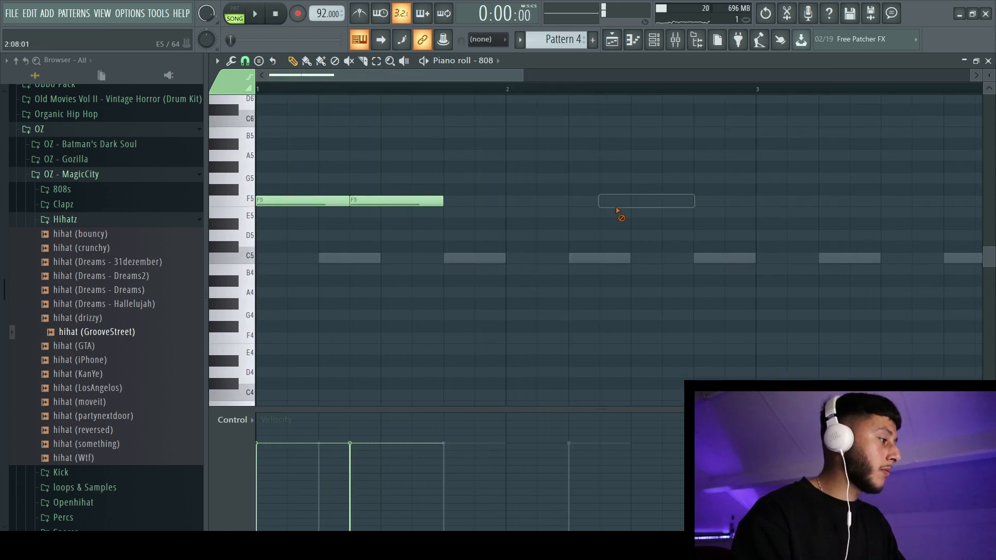
key("space")
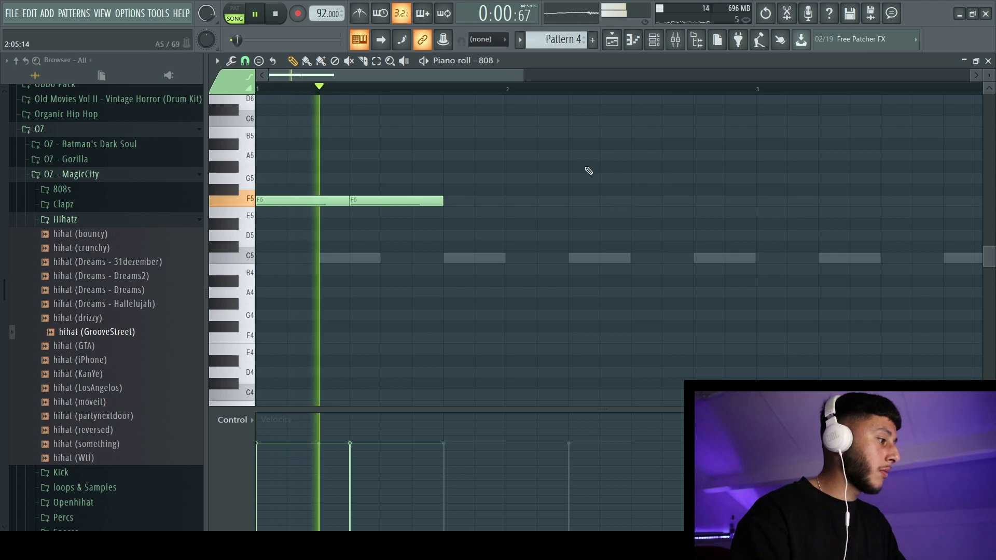
- Add a D#5 note in bar 2 and transpose all the 808 notes up two octaves
left_click(620, 224)
key("ctrl+Up")
key("ctrl+Up")
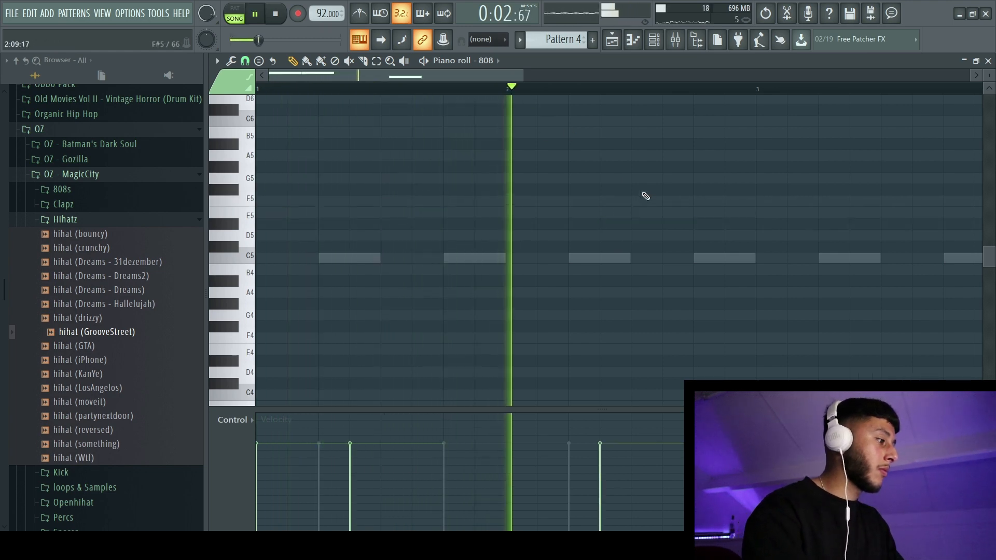
scroll(646, 197, "up", 6)
scroll(661, 230, "up", 3)
- Move the D#7 note into the second half of bar 2 and shorten it to half a beat
key("space")
left_click_drag(664, 259, 717, 254)
key("space")
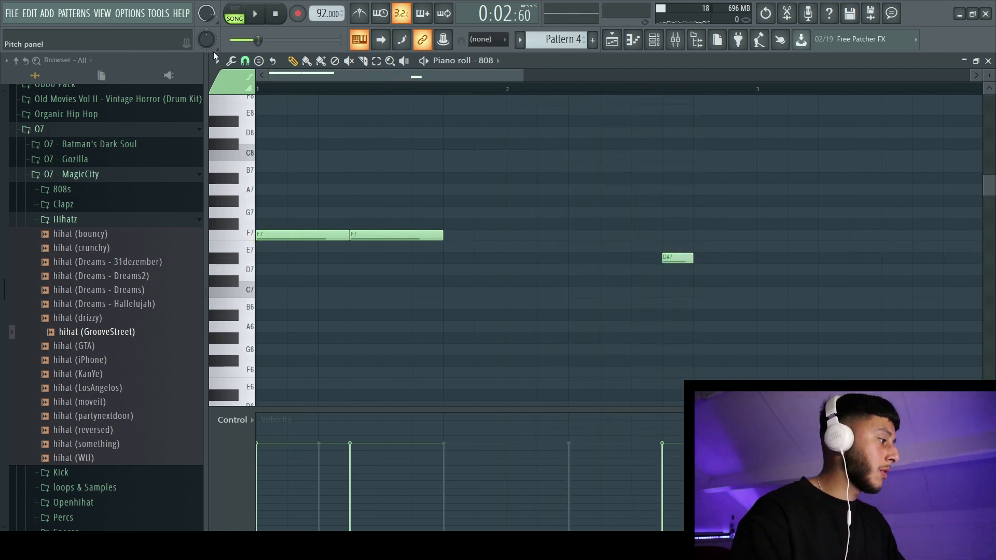
- Set the piano roll snap to 1/4 beat and fill the end of bar 2 with two equal adjoining D#7 notes
left_click(217, 61)
mouse_move(244, 144)
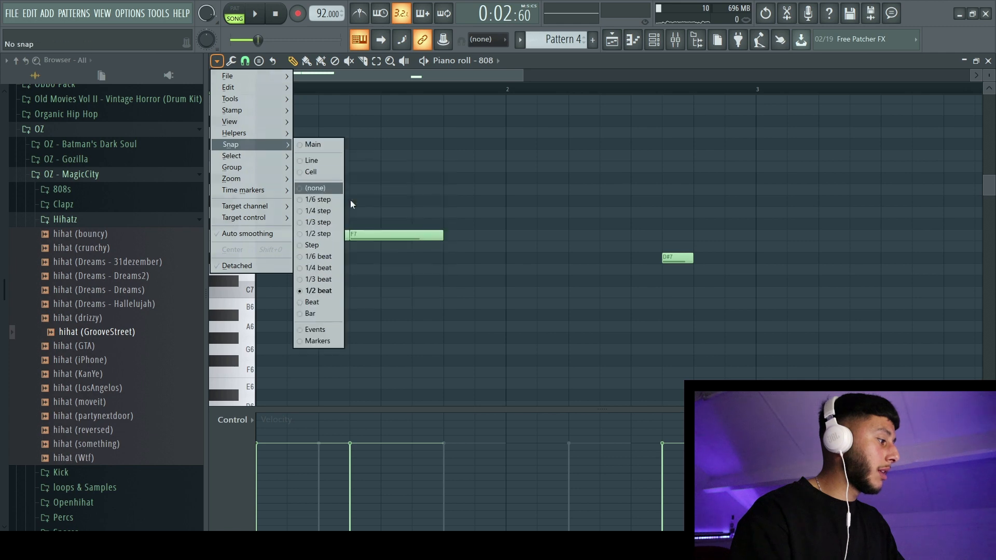
left_click(318, 267)
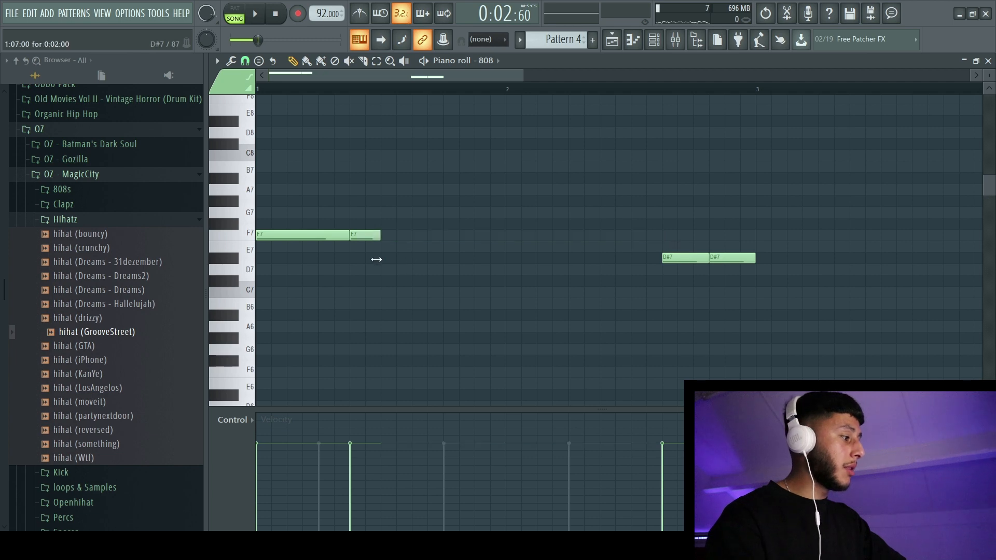
key("space")
key("space")
key("space")
left_click(383, 226)
right_click(382, 227)
key("ctrl+z")
right_click(384, 226)
- Extend the second F7 note in bar 1 to the same length as the first
key("space")
left_click_drag(380, 236, 449, 228)
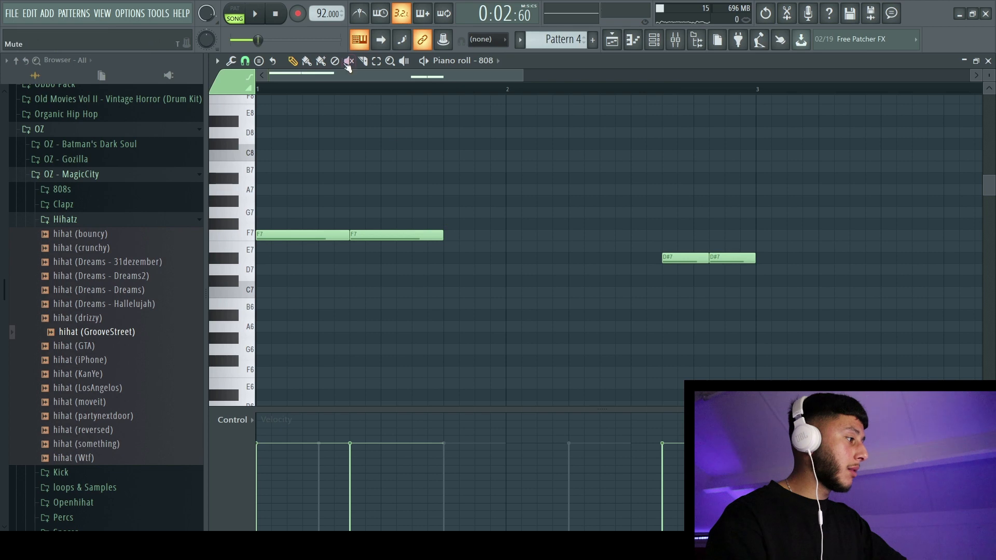
- Play the beat and transpose all the 808 notes down one octave
scroll(345, 89, "down", 3)
scroll(345, 249, "down", 3)
key("space")
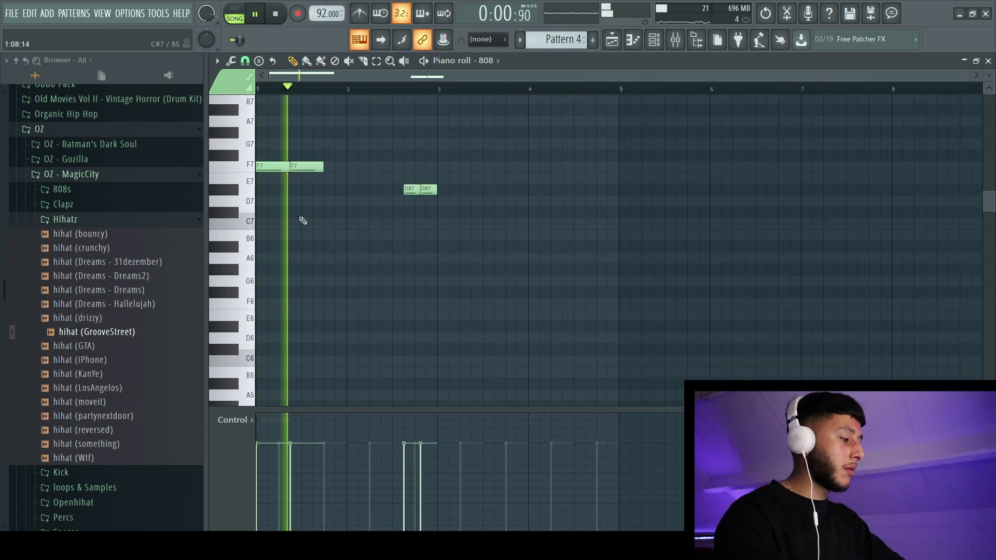
key("ctrl+Down")
scroll(373, 262, "down", 3)
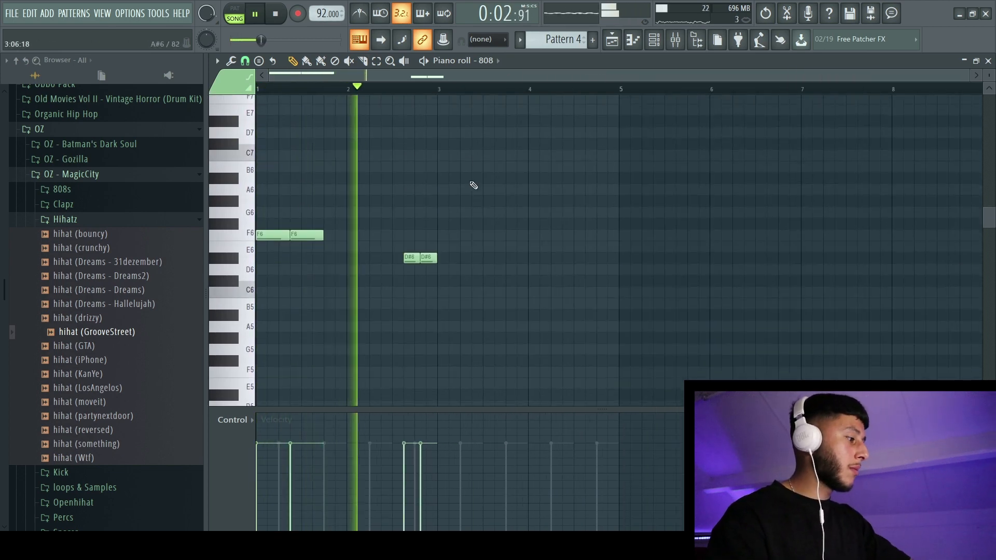
- Duplicate the two-bar 808 pattern into bars 3 and 4 and split the first F6 note of bar 3 into two equal notes
key("ctrl+b")
scroll(466, 236, "up", 3)
left_click_drag(475, 236, 439, 236)
left_click(451, 236)
scroll(529, 213, "down", 3)
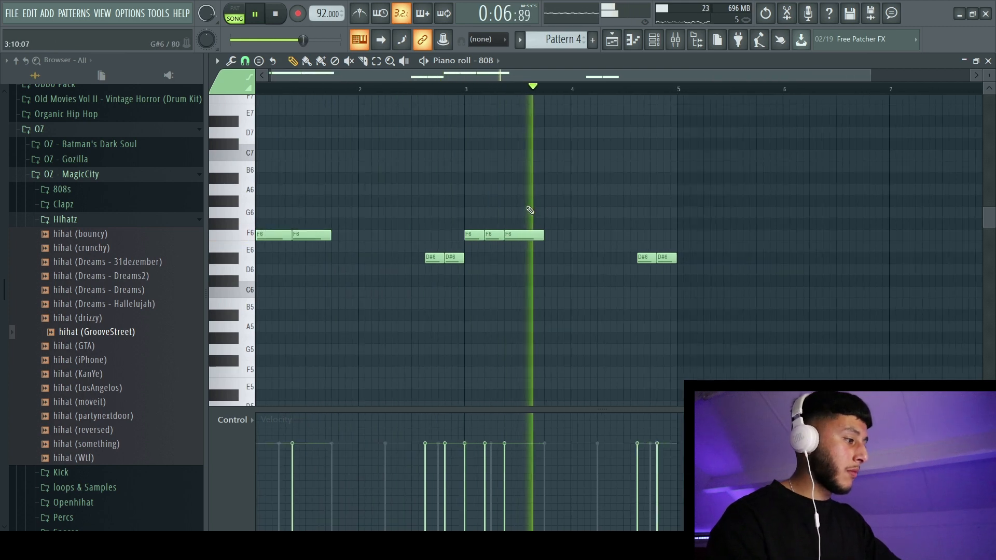
- Add an A#6 note in bar 4 and transpose all the 808 notes up one octave
scroll(604, 249, "up", 3)
key("space")
left_click(605, 178)
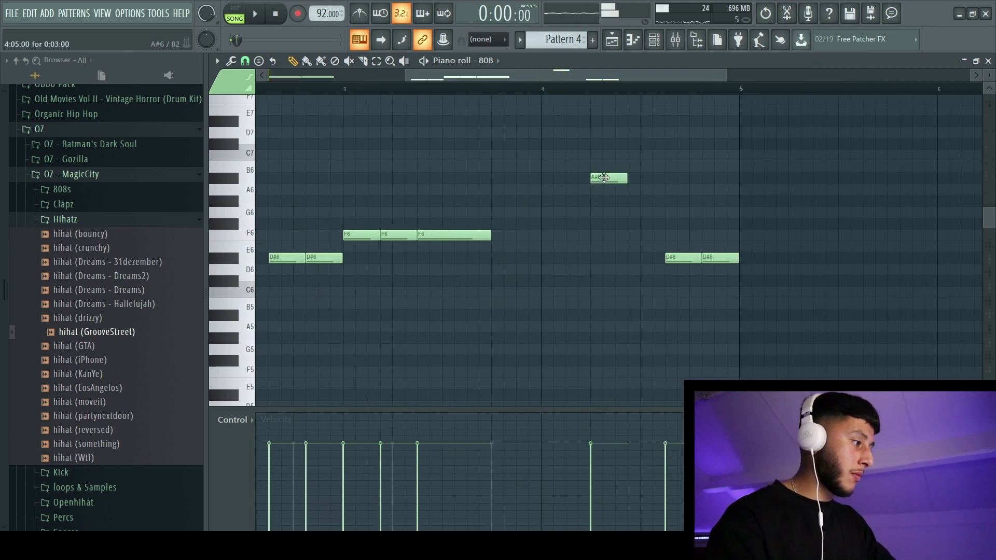
key("ctrl+Up")
scroll(477, 129, "up", 4)
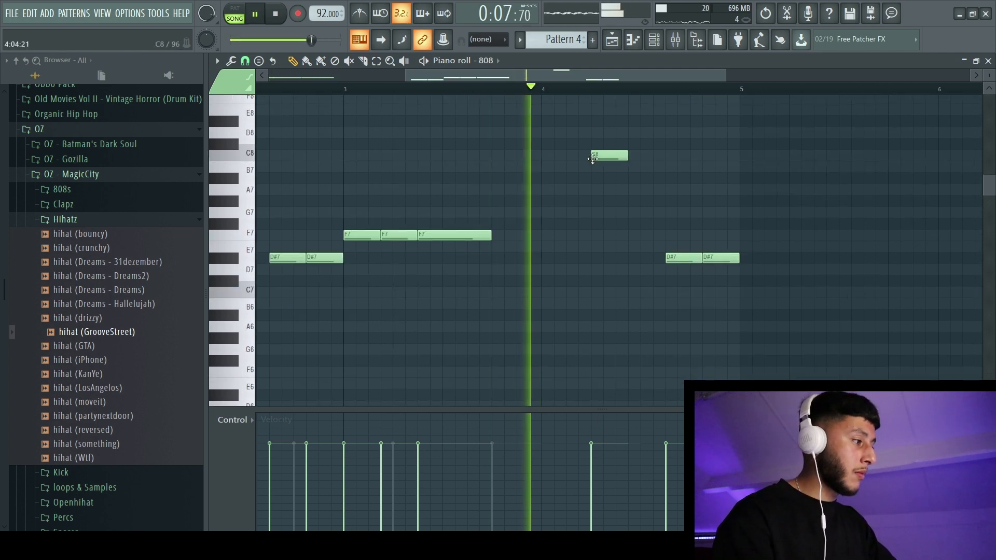
- Turn the high note in bar 4 into a half-beat G#7 and delete the G7 note following it
mouse_move(619, 156)
left_mouse_down()
mouse_move(644, 156)
mouse_move(630, 148)
left_mouse_up()
key("space")
key("space")
key("space")
key("space")
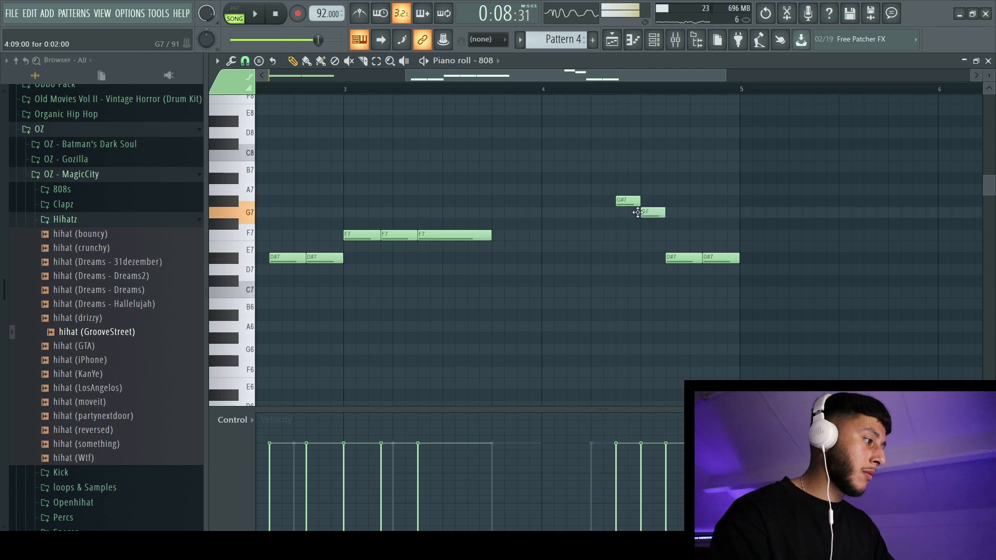
right_click(661, 213)
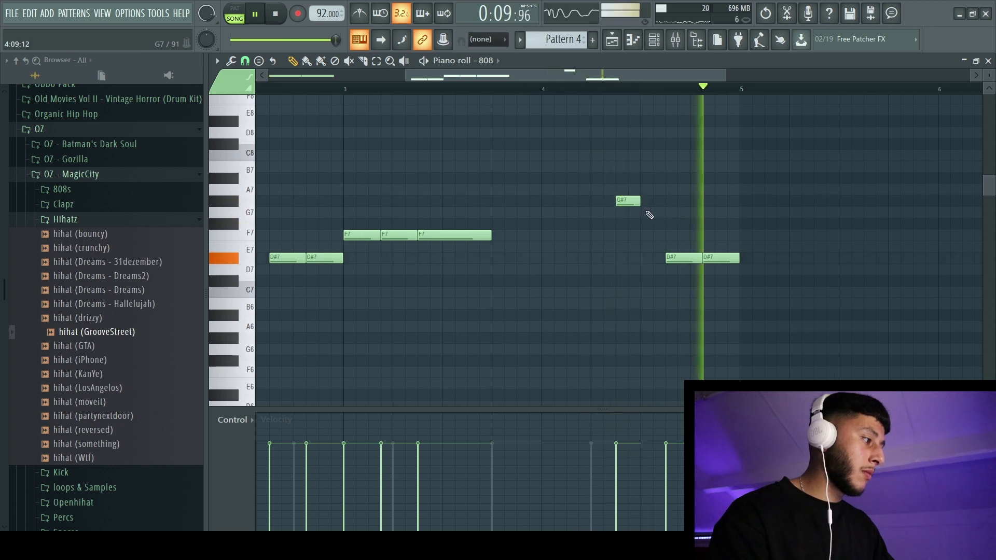
- Add a second C5 open hat one and a half beats into bar 1 and copy both notes to the start of bar 3
scroll(663, 202, "down", 2, "ctrl")
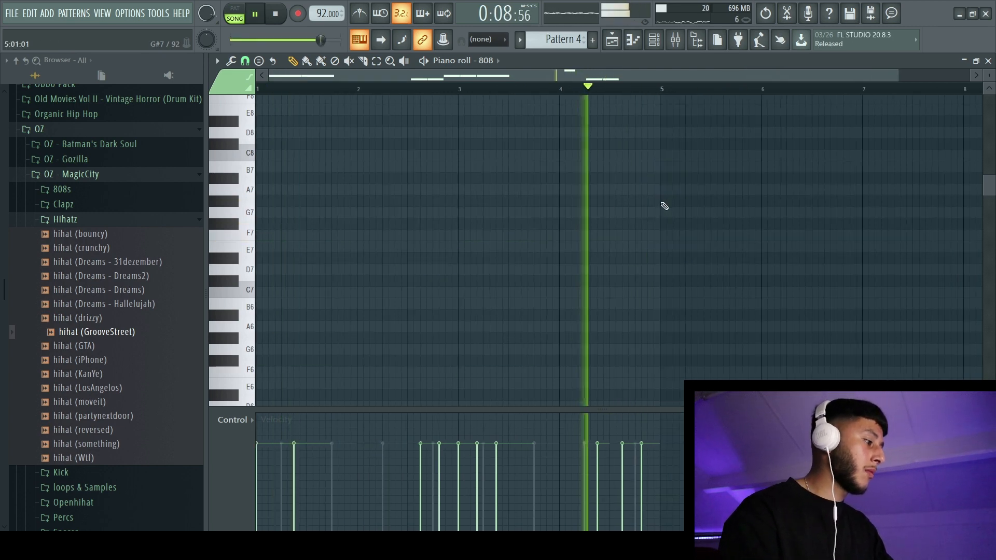
scroll(658, 217, "down", 8)
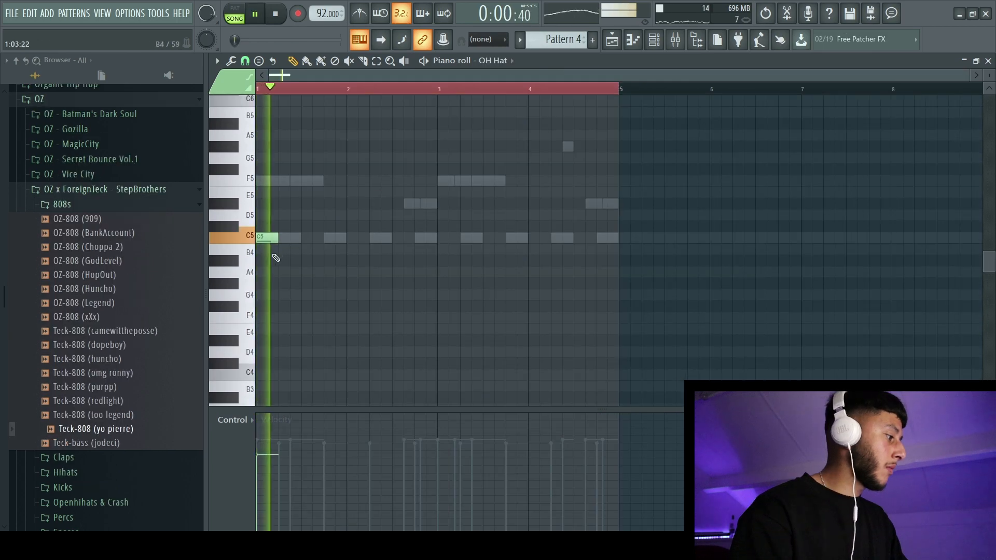
scroll(280, 252, "up", 2, "ctrl")
left_click(303, 238)
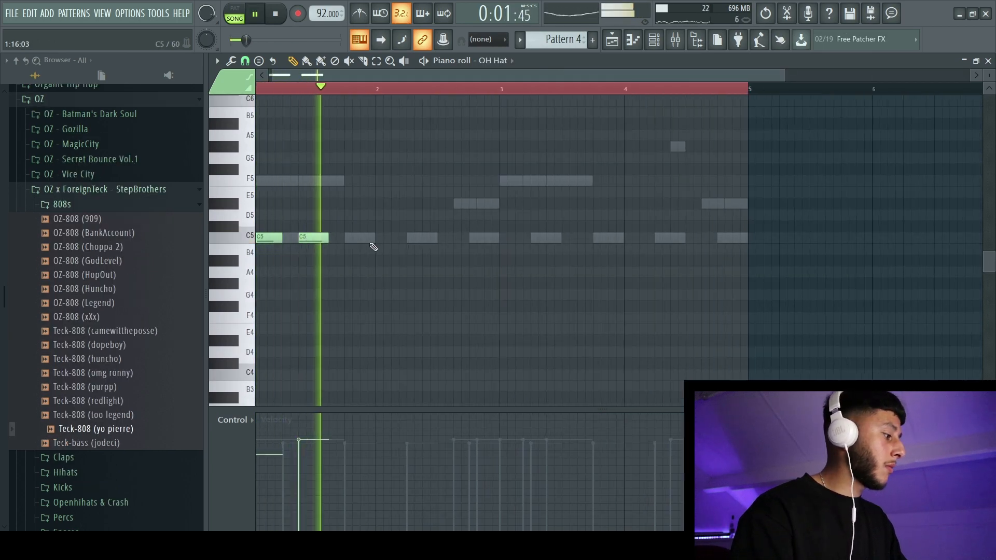
mouse_move(375, 232)
left_mouse_down()
mouse_move(260, 265)
mouse_move(317, 232)
mouse_move(405, 241)
left_mouse_up()
right_click(343, 253)
mouse_move(340, 263)
left_mouse_down("ctrl")
mouse_move(259, 236)
mouse_move(511, 239)
left_mouse_up("ctrl")
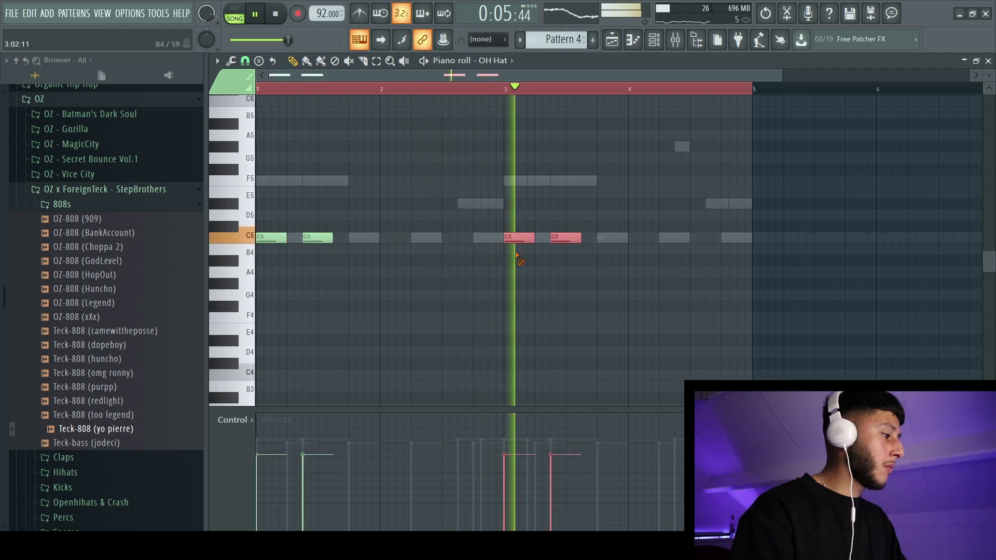
- Set the OH Hat channel volume to 57% and play the beat from its piano roll
left_click(654, 40)
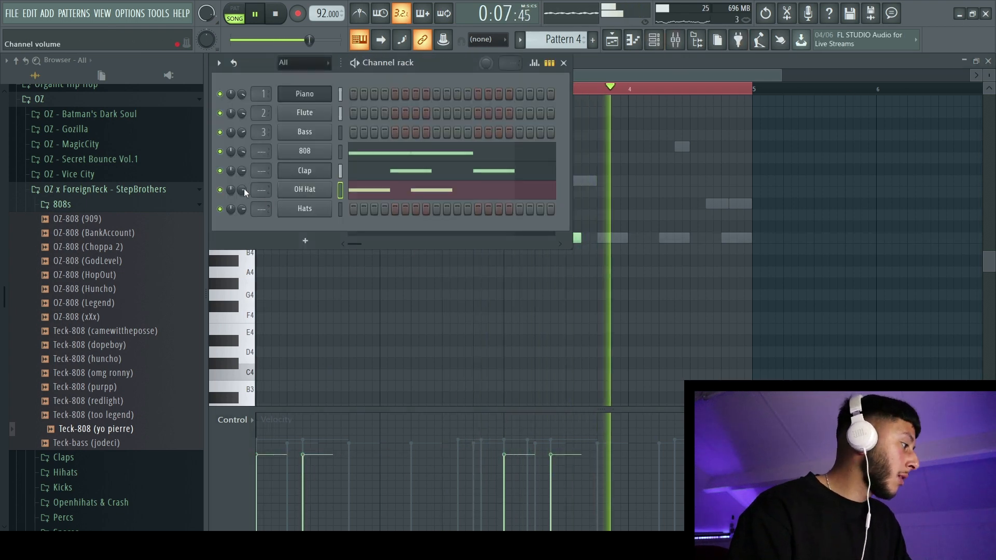
left_click_drag(244, 188, 242, 192)
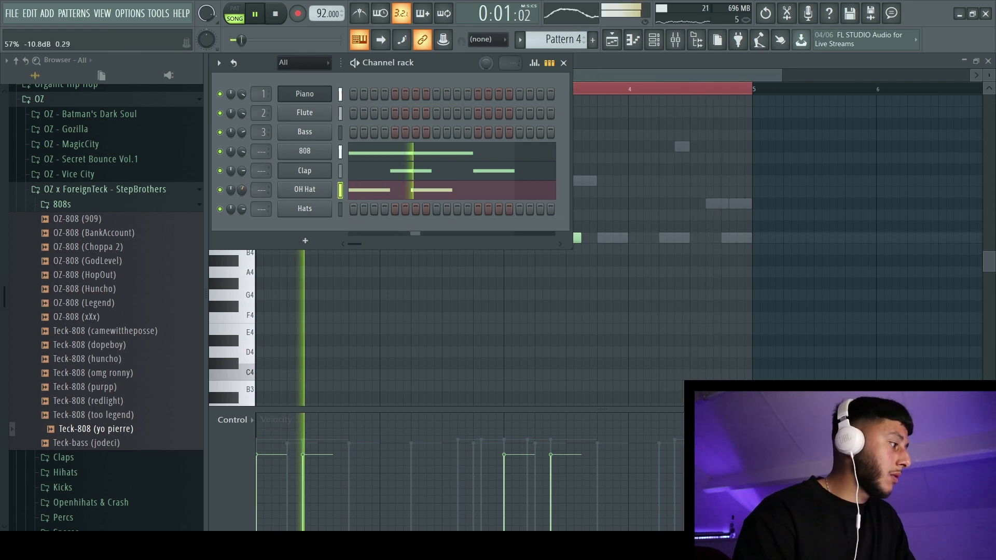
left_click(296, 191)
left_click(651, 299)
key("space")
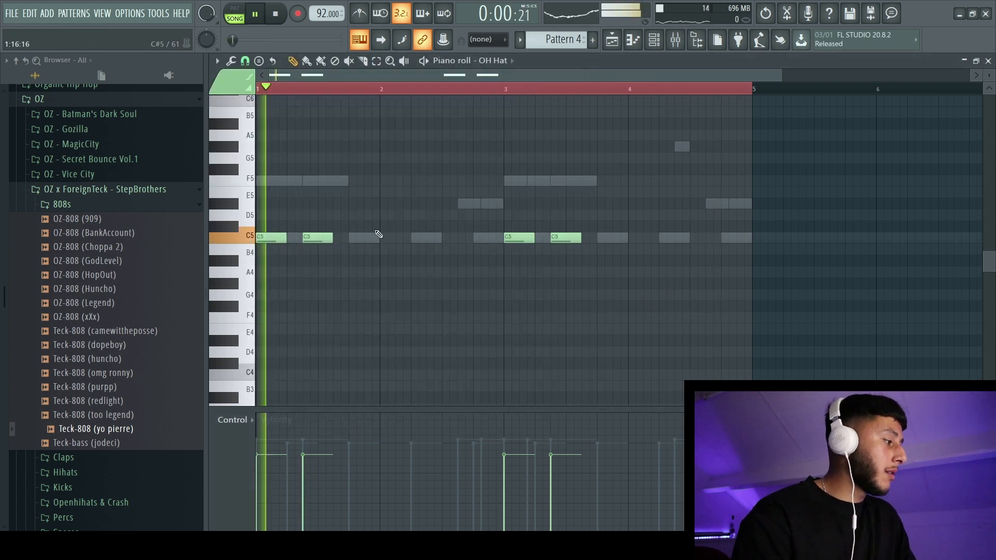
- Open the Hats piano roll and add two adjoining quarter-beat C5 notes right after the first hat in bar 1
left_click(654, 41)
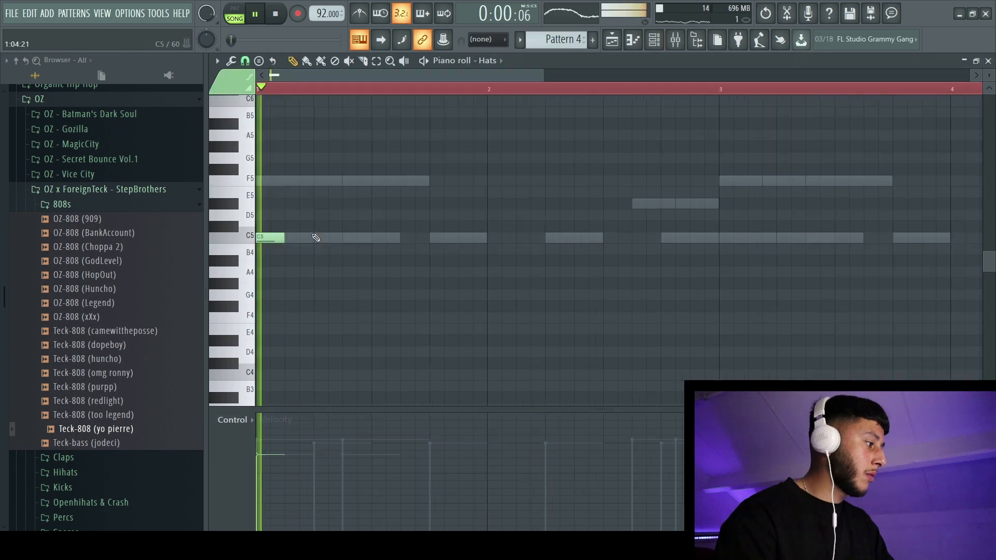
key("space")
left_click(303, 238)
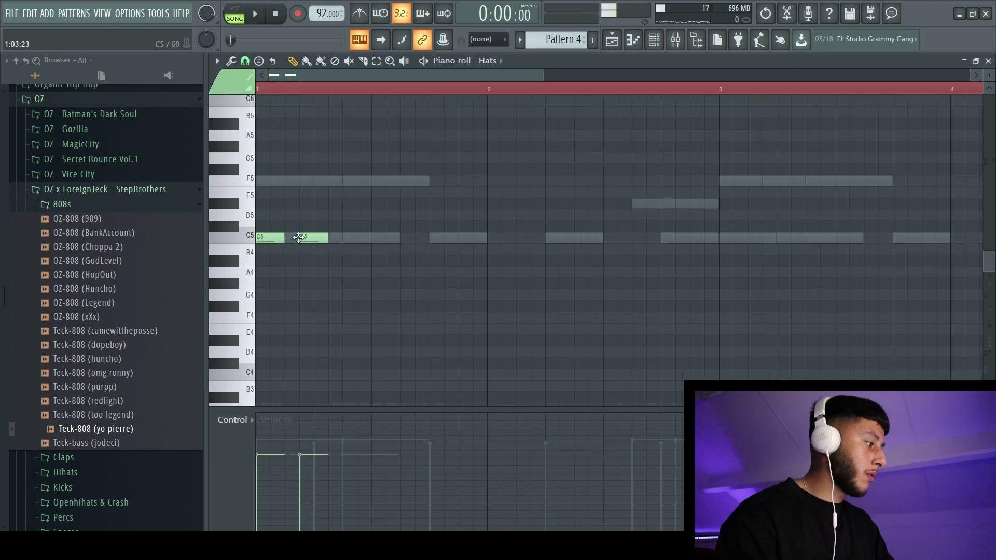
right_click(314, 239)
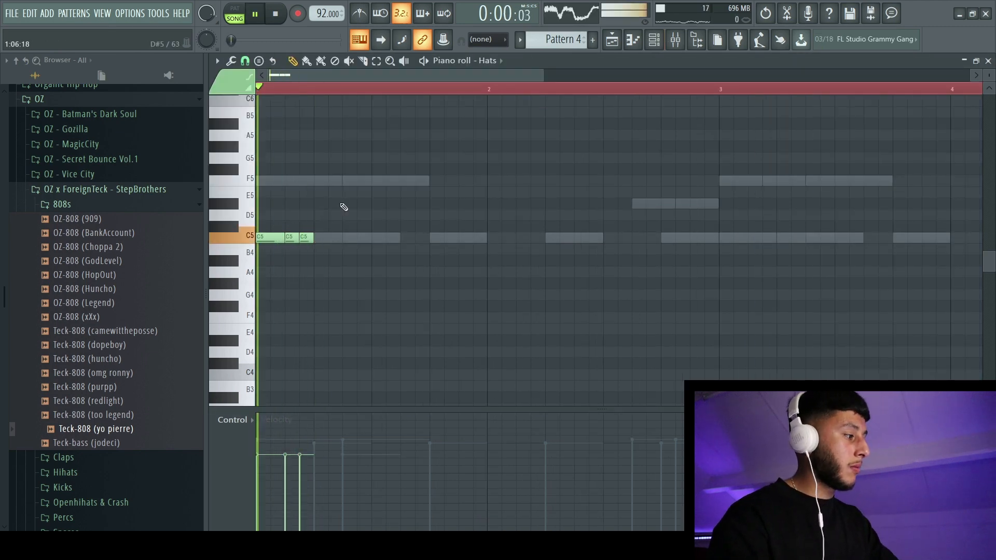
- Replace a trial hat in the middle of bar 1 with two adjoining quarter-beat C5 notes at the end of beat 3
left_click(346, 238)
scroll(344, 255, "down", 2)
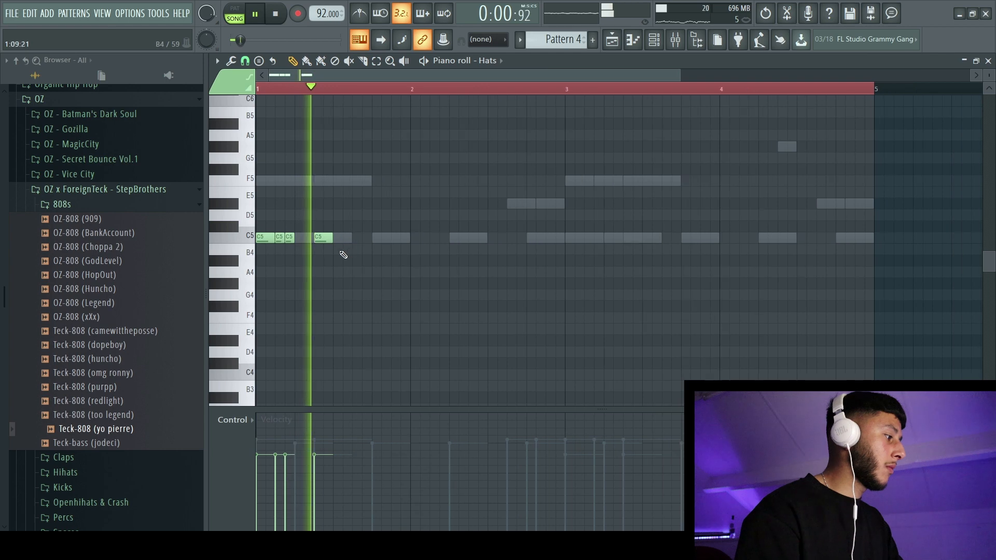
right_click(326, 238)
left_click(353, 238)
key("space")
left_click(384, 237)
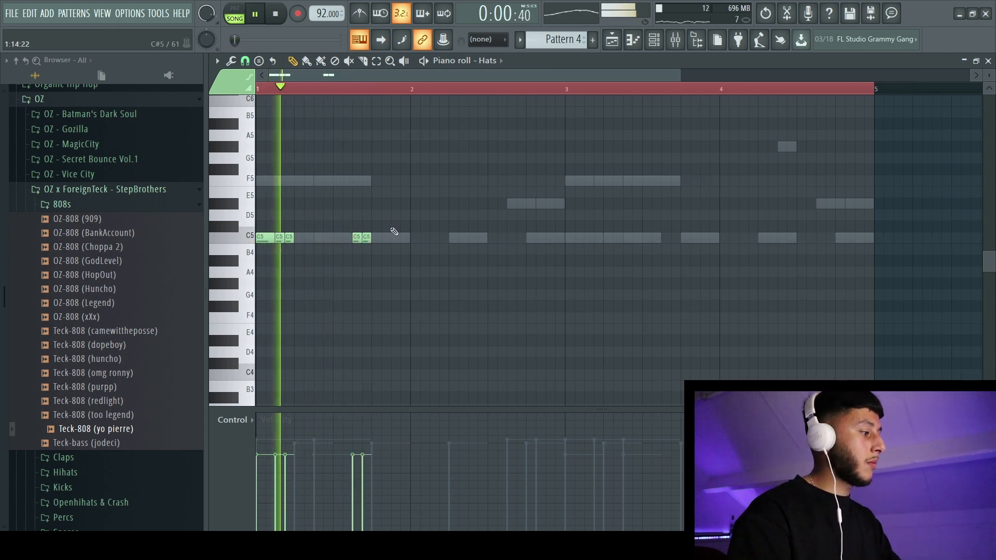
- Add a quieter half-beat C5 hat in beat 4 and move it to the end of bar 1
left_click(407, 238)
right_click(410, 237)
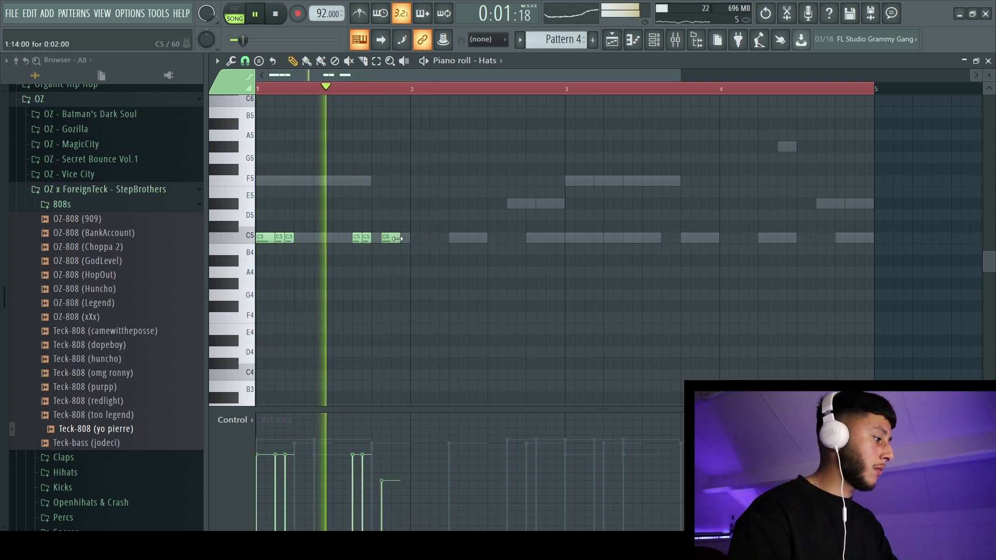
left_click_drag(393, 238, 404, 237)
- Try to duplicate the bar 1 hat pattern and delete the stray note at the start of bar 5
key("ctrl+a")
key("ctrl+d")
key("ctrl+b")
scroll(386, 198, "down", 3)
left_click_drag(677, 238, 482, 260)
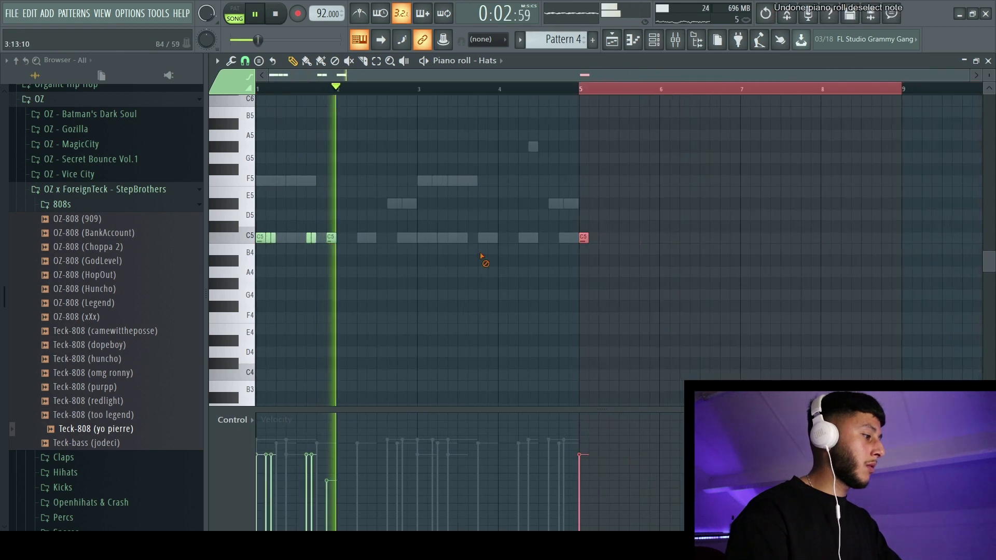
key("space")
right_click(583, 237)
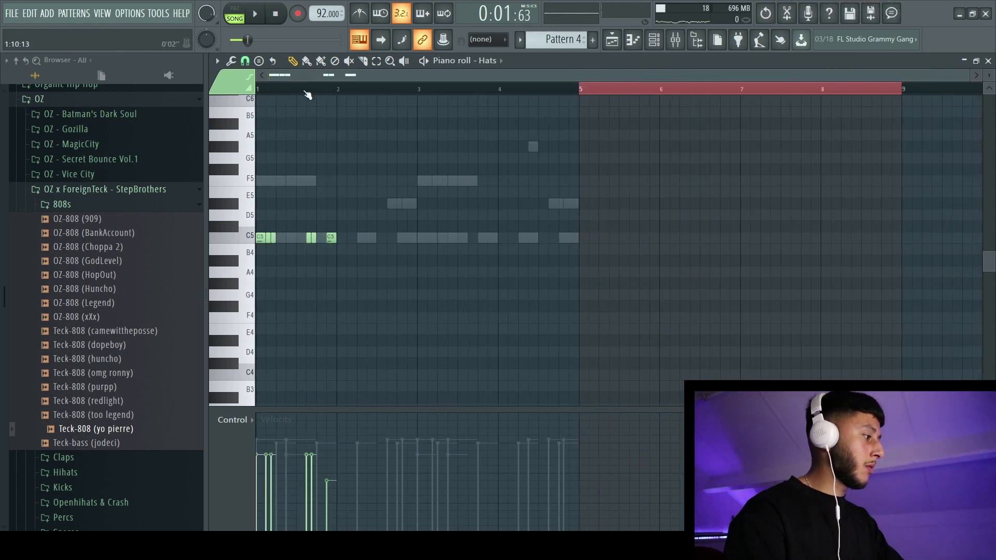
- Clear the time selection, copy the bar 1 hat pattern into bar 2 and play it back
double_click(307, 93)
key("space")
scroll(340, 223, "up", 2)
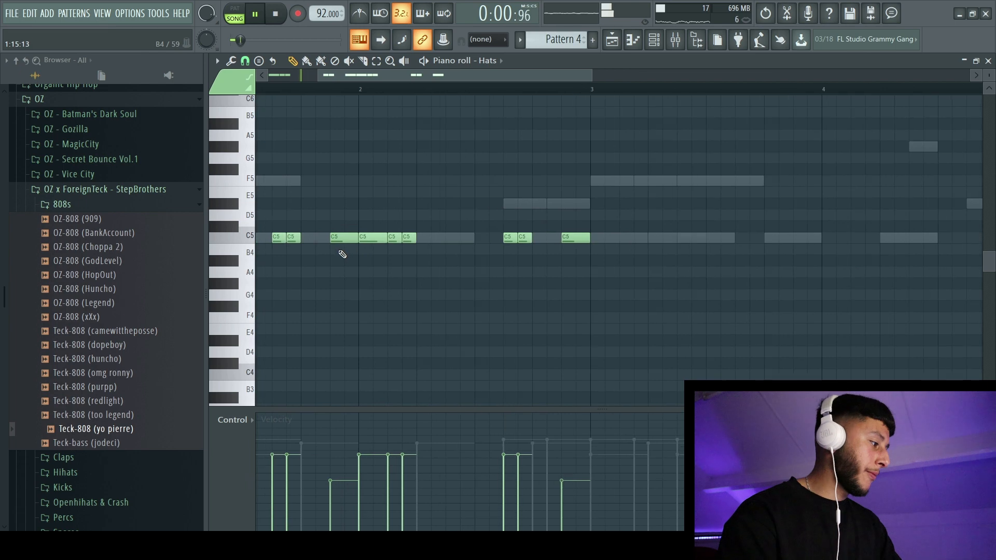
scroll(365, 264, "up", 4)
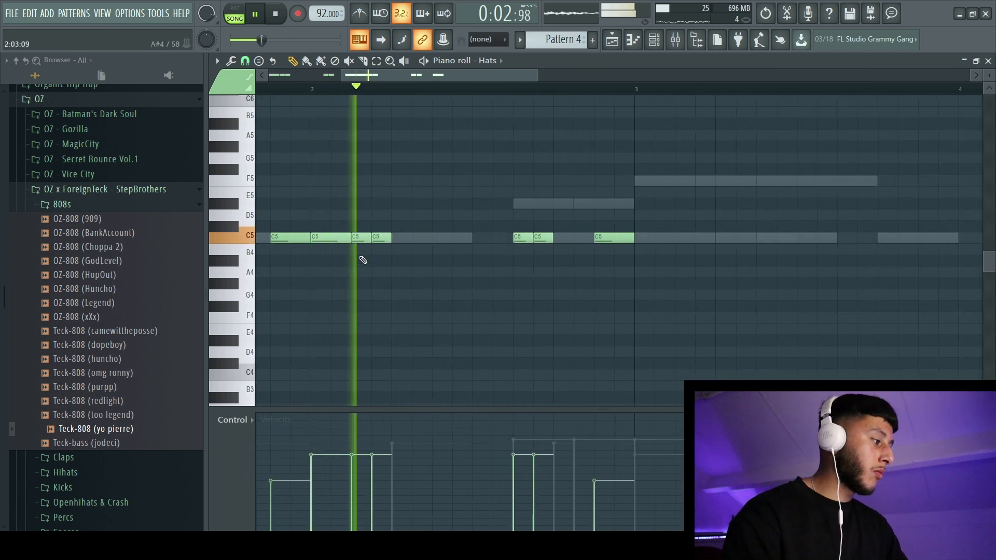
scroll(379, 239, "down", 4)
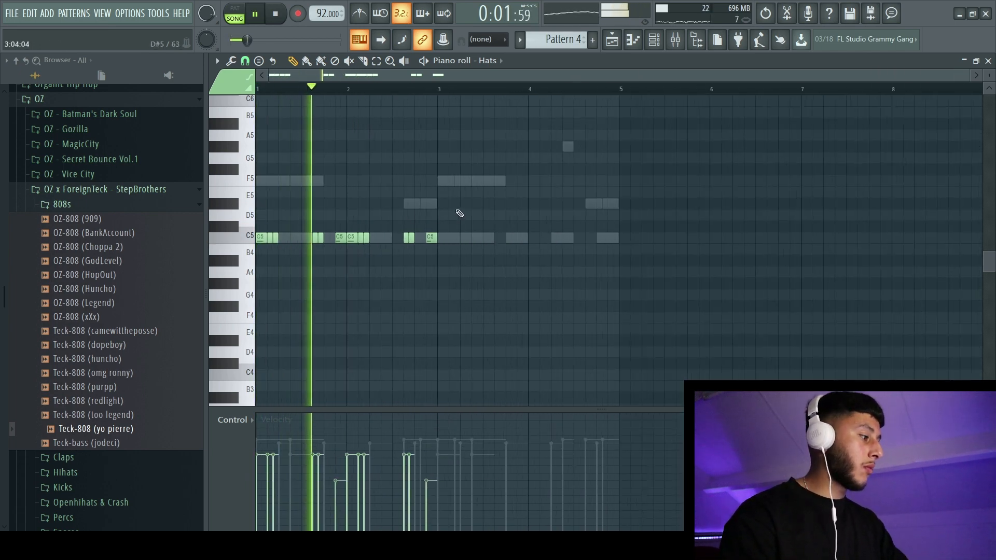
- Lower the velocity of the two short hats late in bar 2 and insert a quieter quarter-beat C5 note before the bar's last hat
scroll(399, 243, "up", 3)
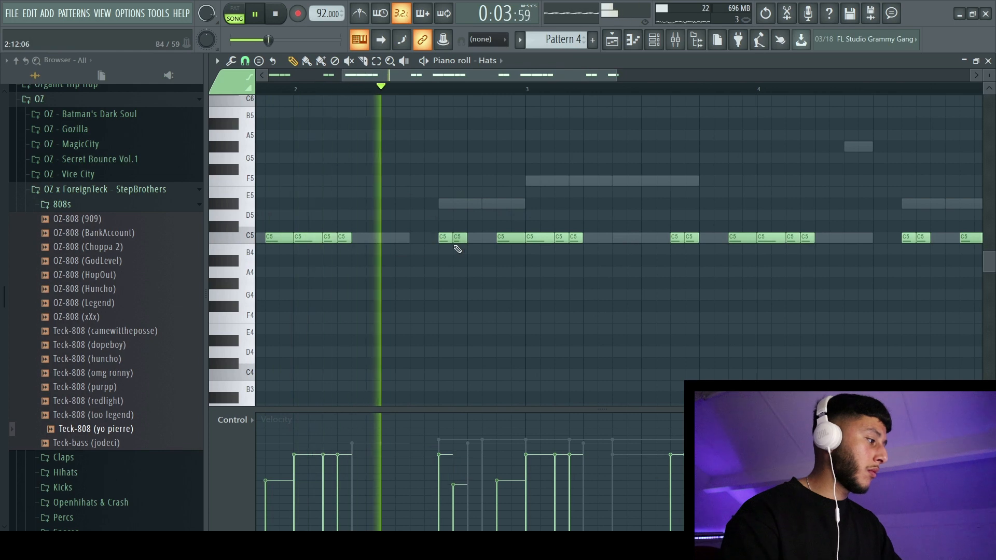
key("space")
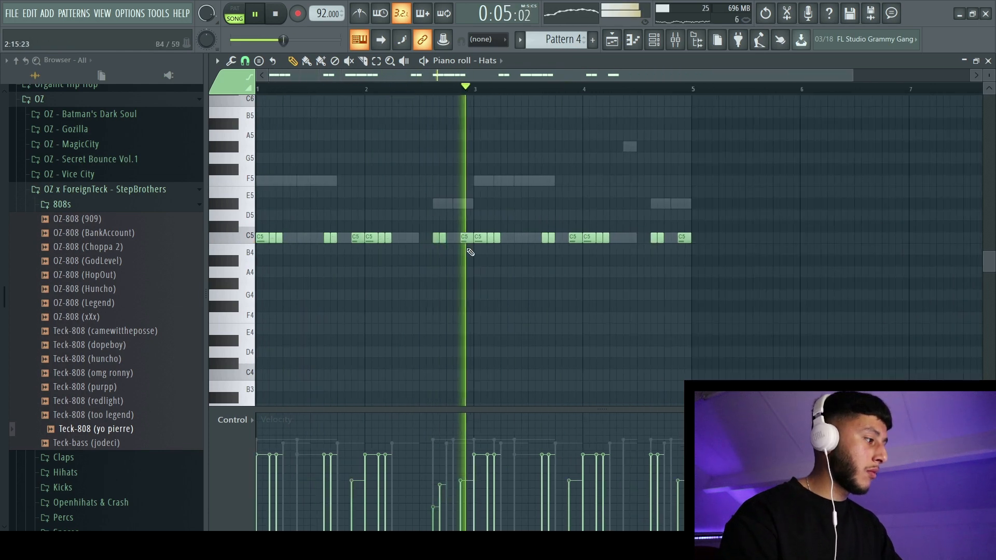
scroll(455, 241, "up", 1)
scroll(455, 238, "down", 1)
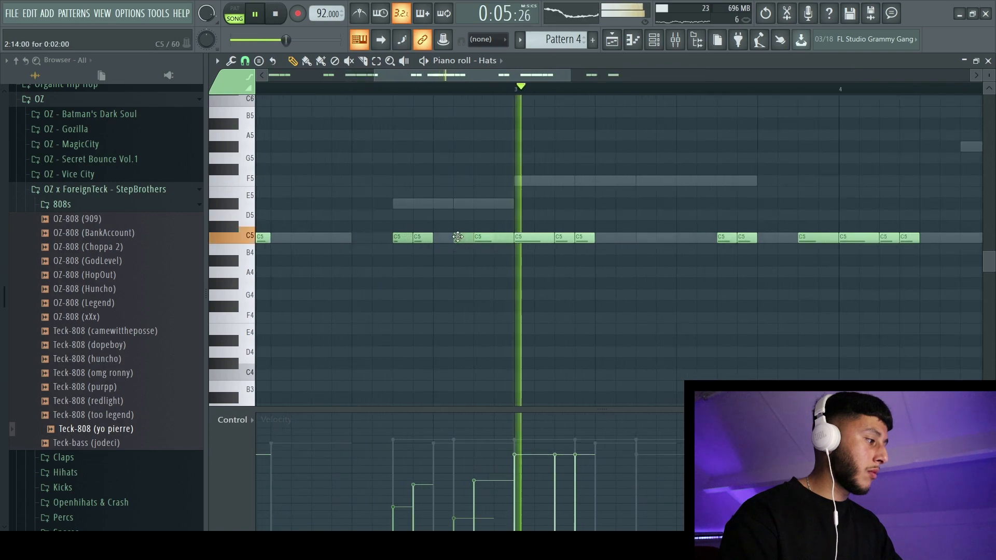
left_click_drag(469, 234, 488, 234)
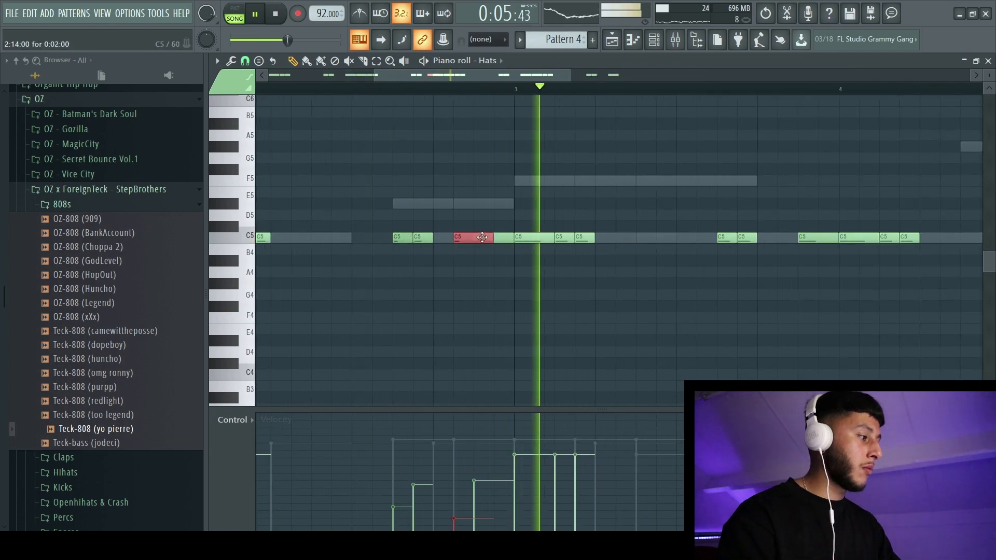
scroll(476, 249, "down", 3)
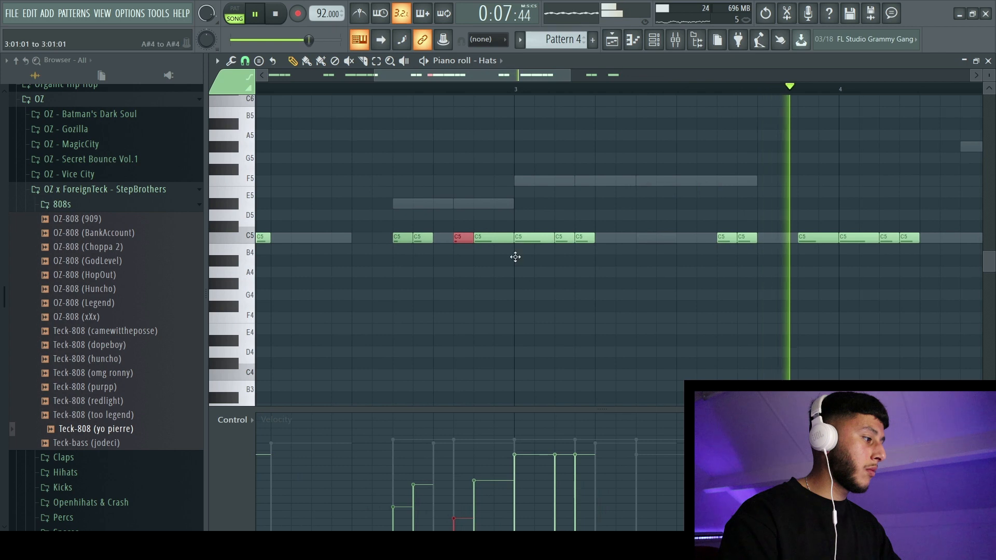
- Clear the hats from bars 3 and 4 and duplicate the edited two-bar pattern into them
right_click(596, 255)
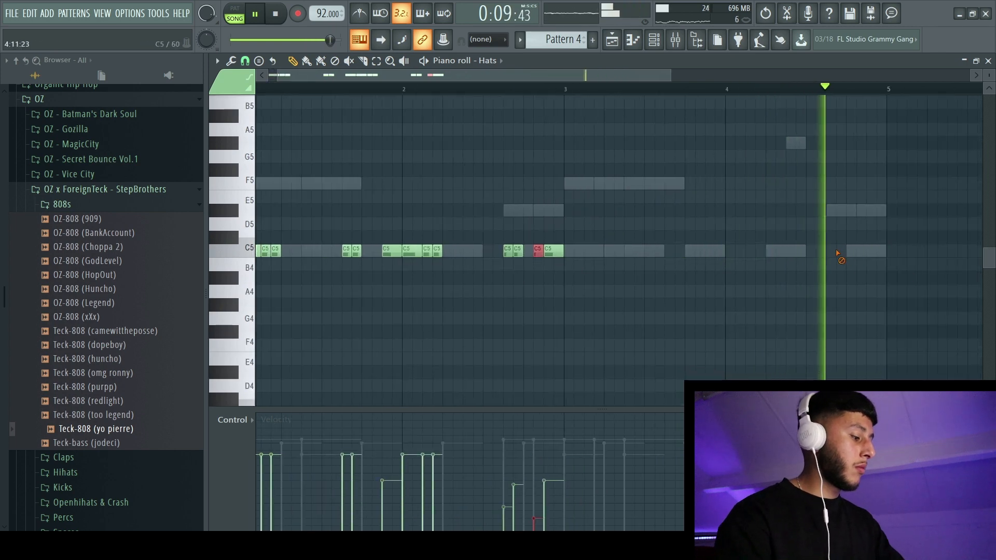
key("ctrl+b")
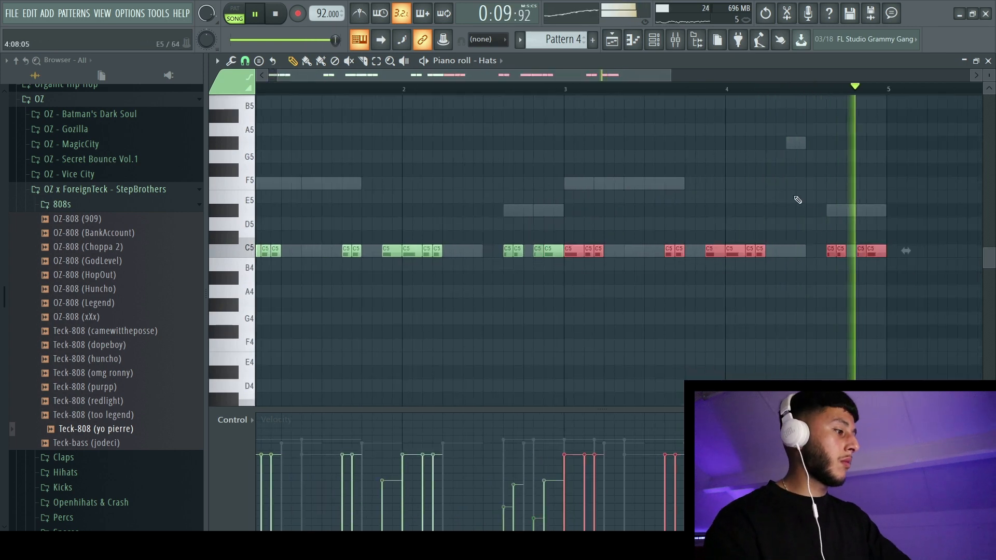
- Close the Hats piano roll and the mixer, leaving the channel rack open
left_click(989, 61)
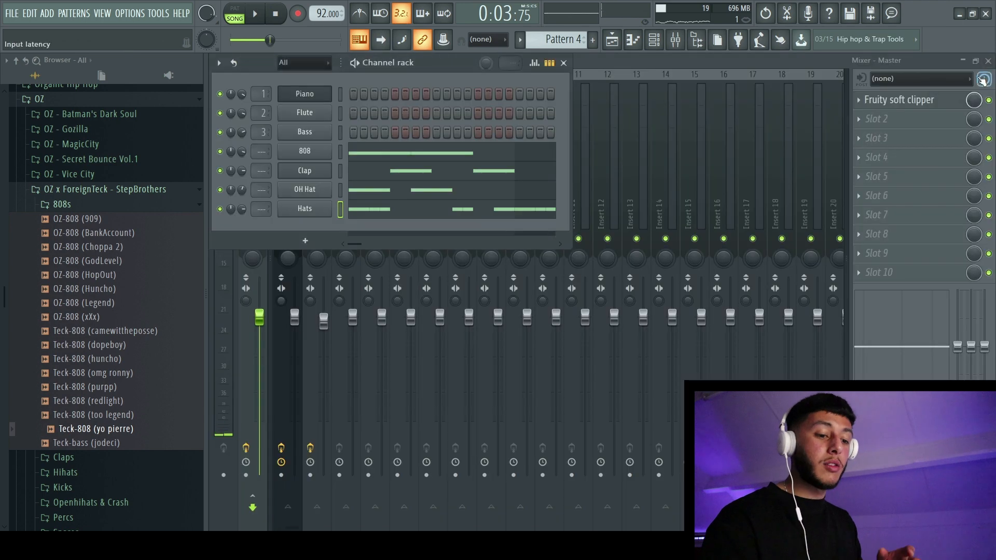
left_click(982, 79)
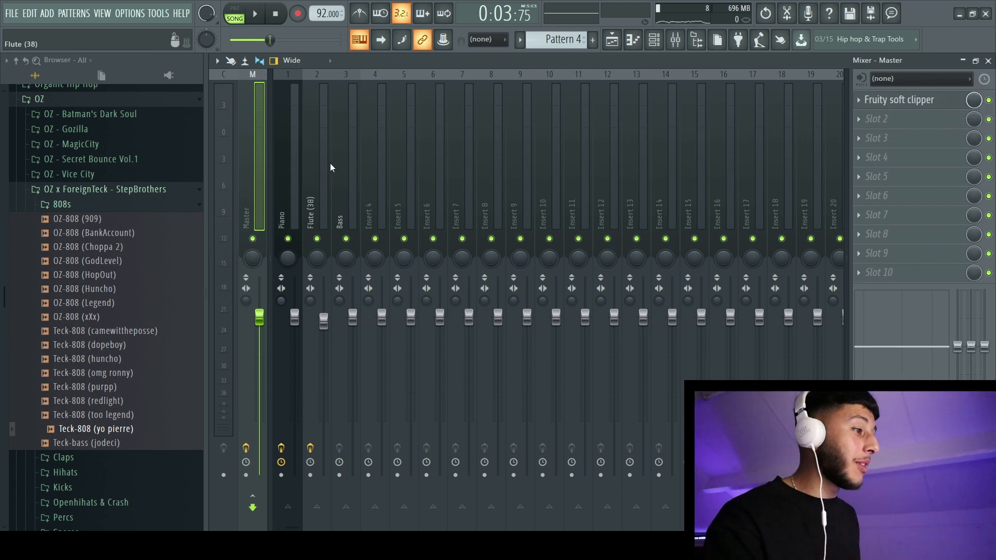
left_click(988, 61)
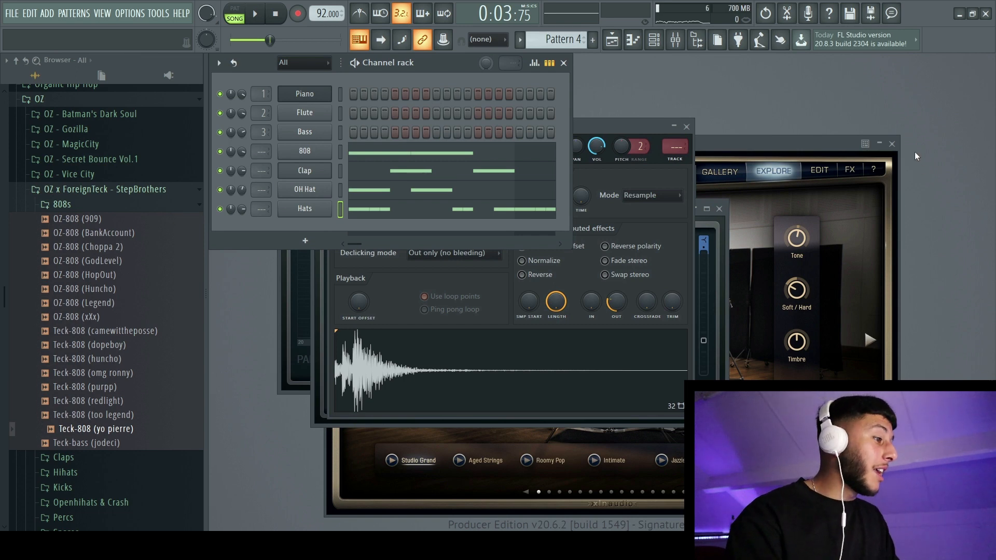
- Close the leftover instrument, sampler and Parametric EQ 2 windows, keeping only the channel rack open
left_click(892, 143)
left_click(687, 127)
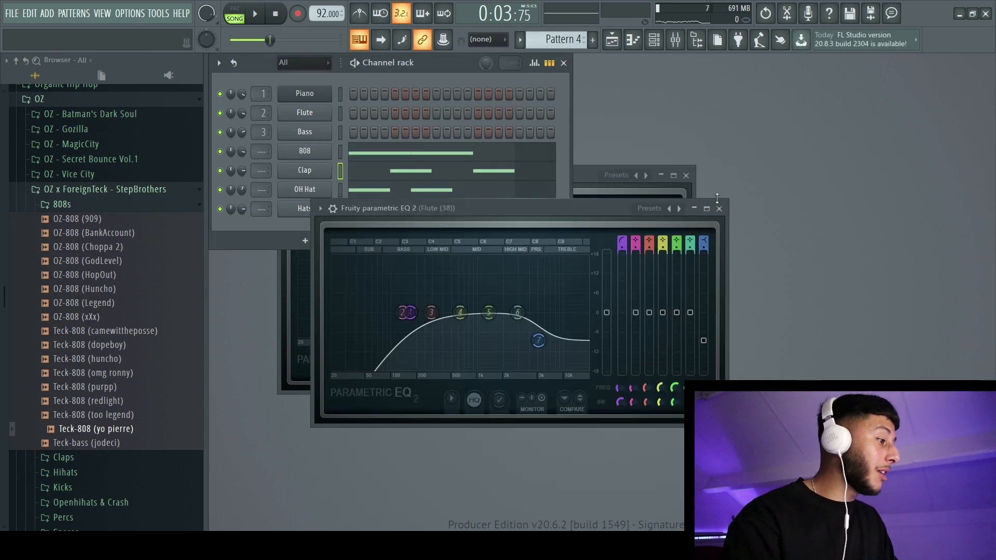
left_click(720, 210)
left_click(685, 175)
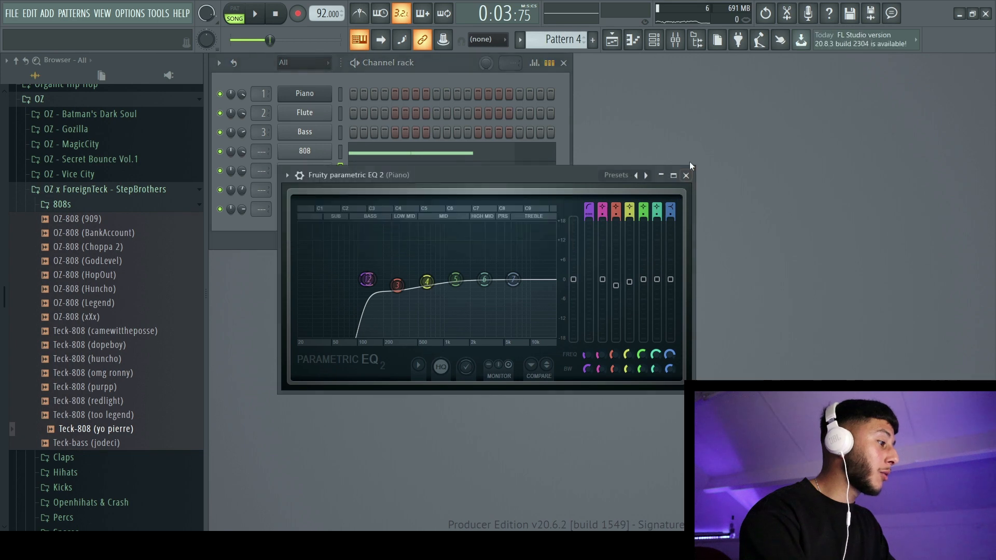
left_click(685, 175)
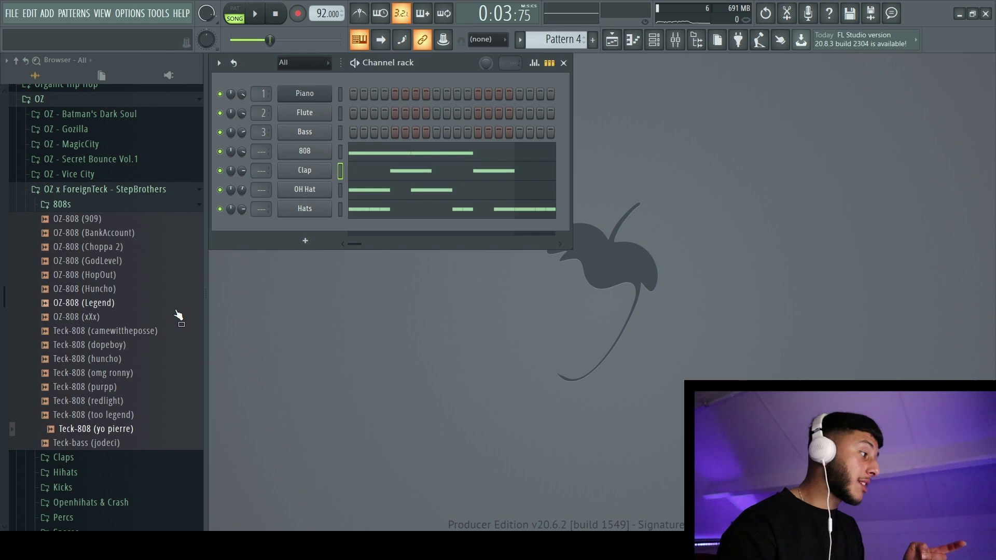
- Add Kick (SouthSide) from the OZ - Secret Bounce Vol.1 kit as a new channel and rename it Kicks
left_click(122, 190)
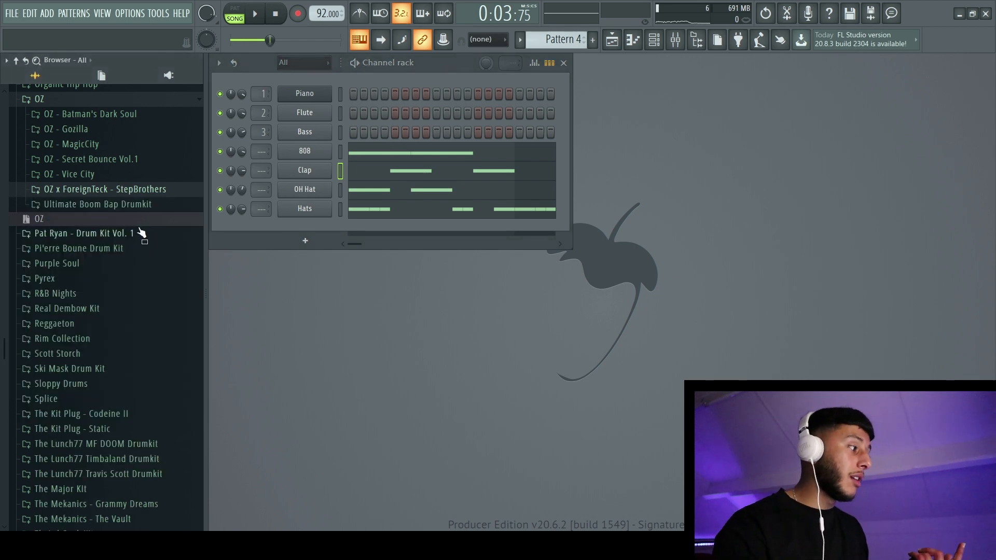
left_click(122, 173)
left_click(123, 159)
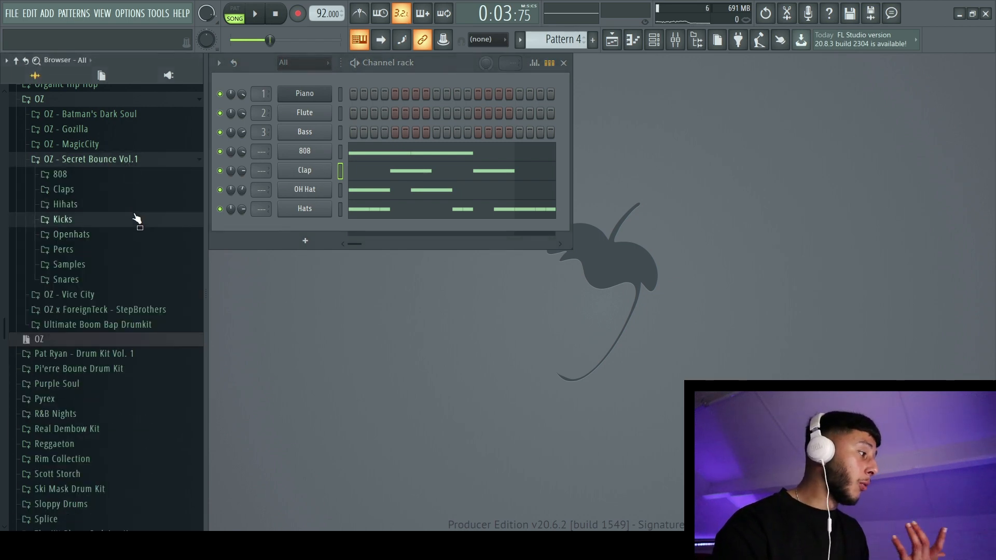
left_click(136, 218)
left_click_drag(293, 239, 296, 236)
right_click(327, 228)
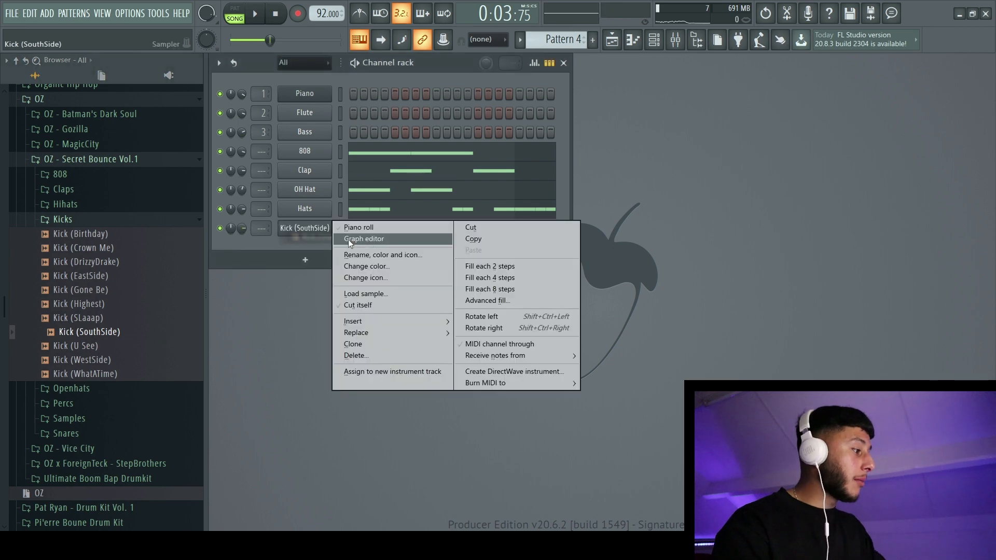
left_click(372, 254)
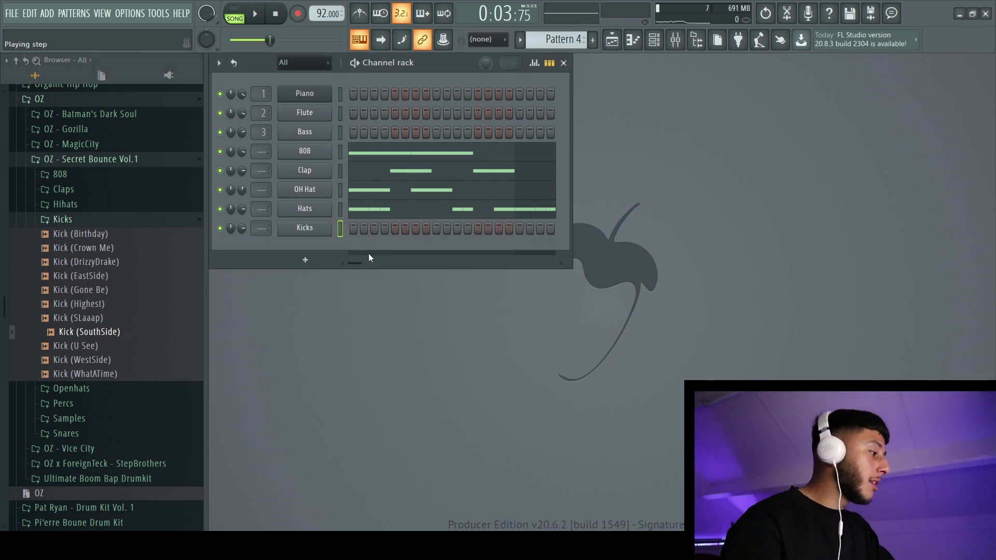
- In the Kicks piano roll, place C5 hits on steps 1, 7, 11 and 14 of bar 1, checking against playback
right_click(282, 224)
left_click(350, 229)
left_click(260, 250)
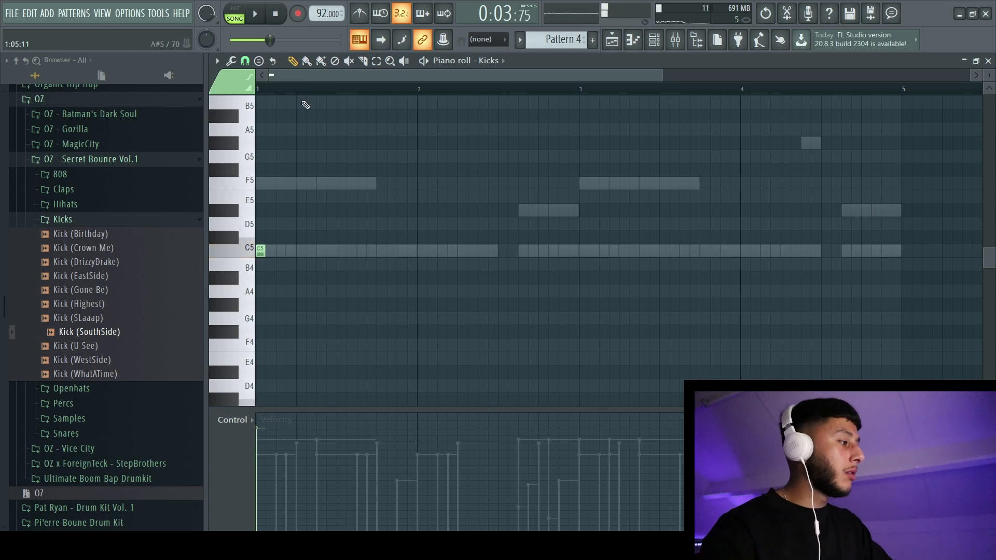
key("space")
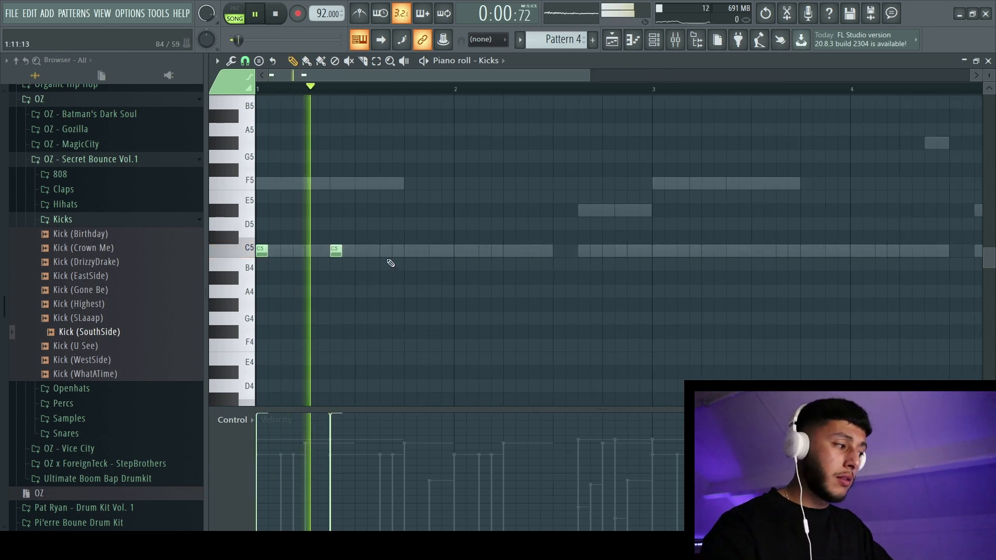
scroll(407, 260, "up", 2)
key("space")
left_click(388, 253)
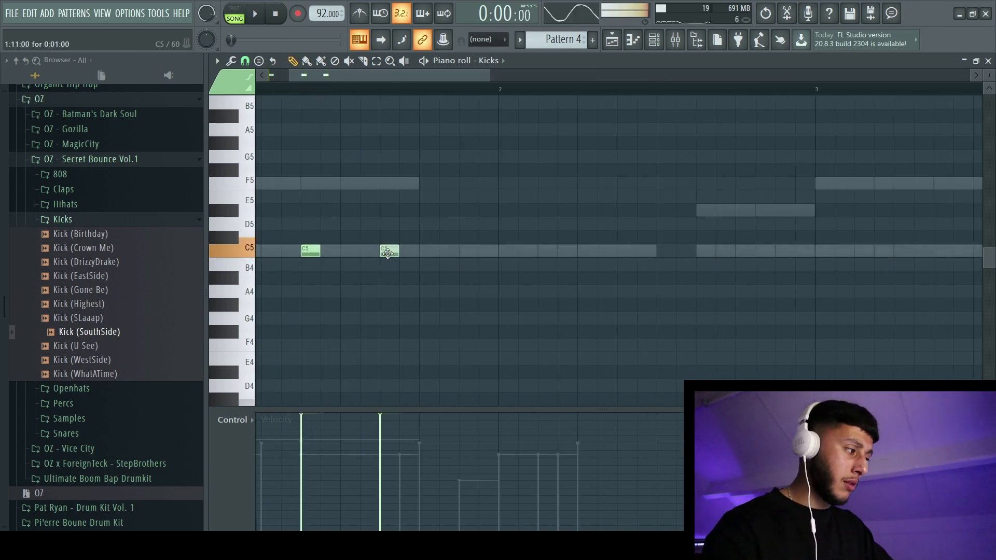
scroll(388, 252, "down", 1)
scroll(385, 253, "down", 2)
left_click(368, 251)
- Copy the four bar 1 kicks into bar 3 and add an extra C5 kick on step 4 of that bar
left_click_drag(390, 249, 223, 264)
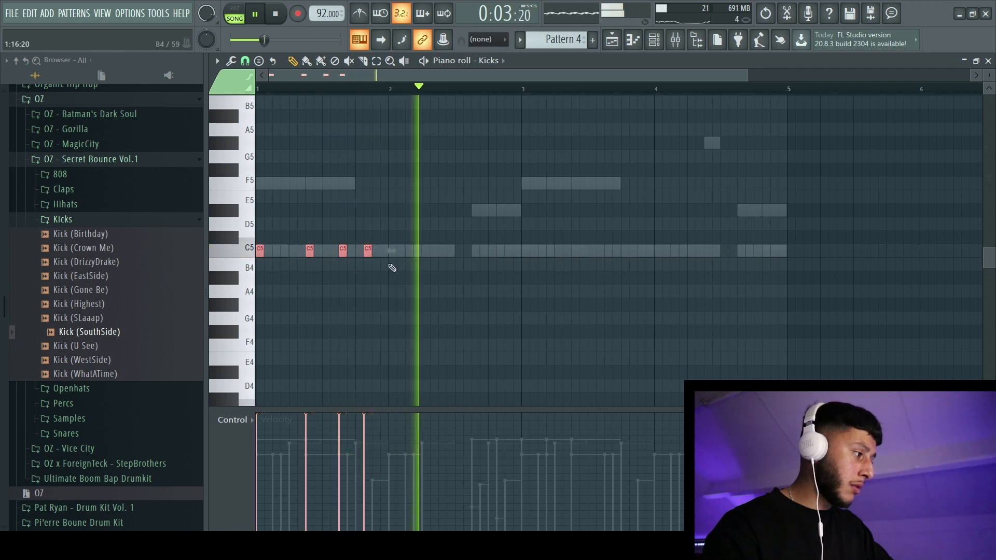
left_click(491, 251)
right_click(494, 251)
key("space")
key("ctrl+a")
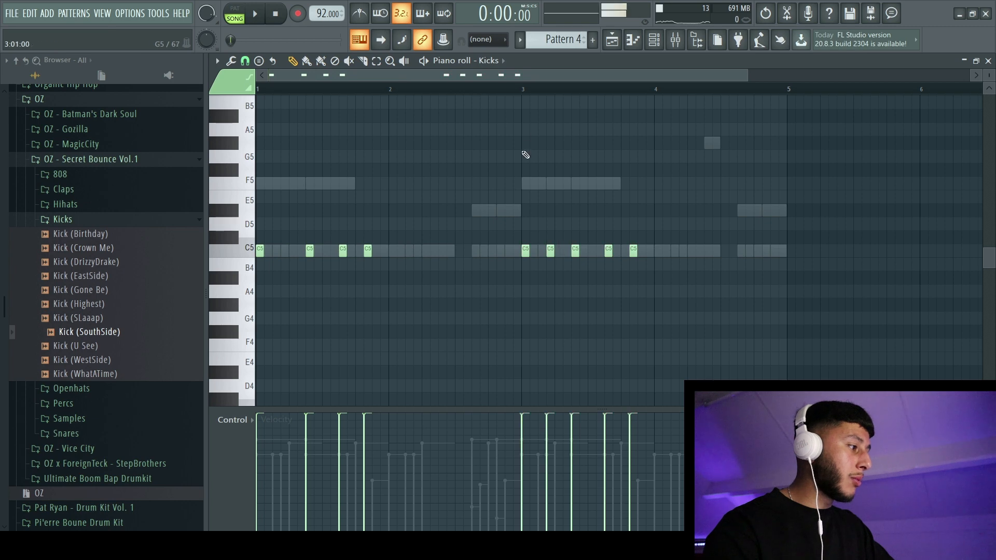
scroll(573, 271, "up", 2)
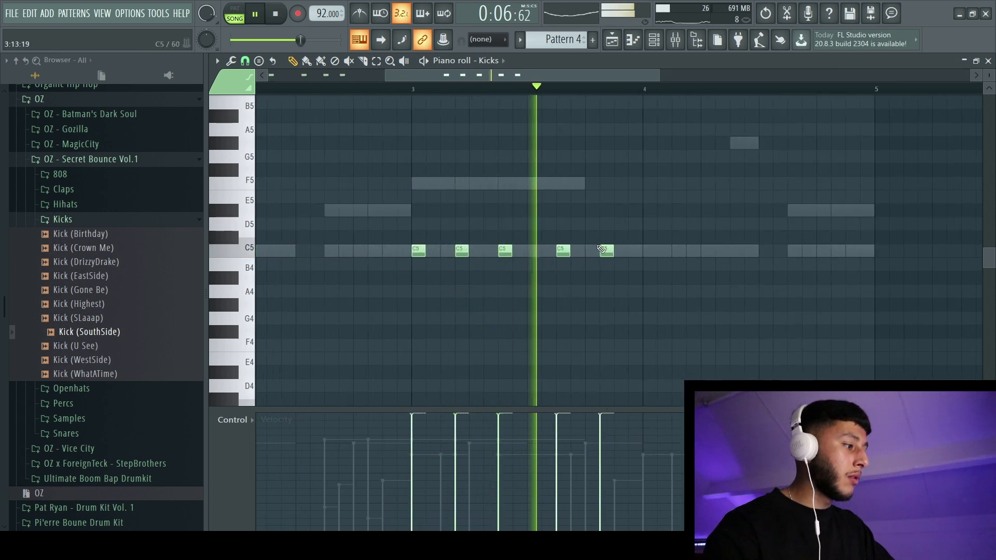
- Remove the last two kicks of bar 3, add a C5 kick on step 11 of bar 4 and close the piano roll
right_click(563, 251)
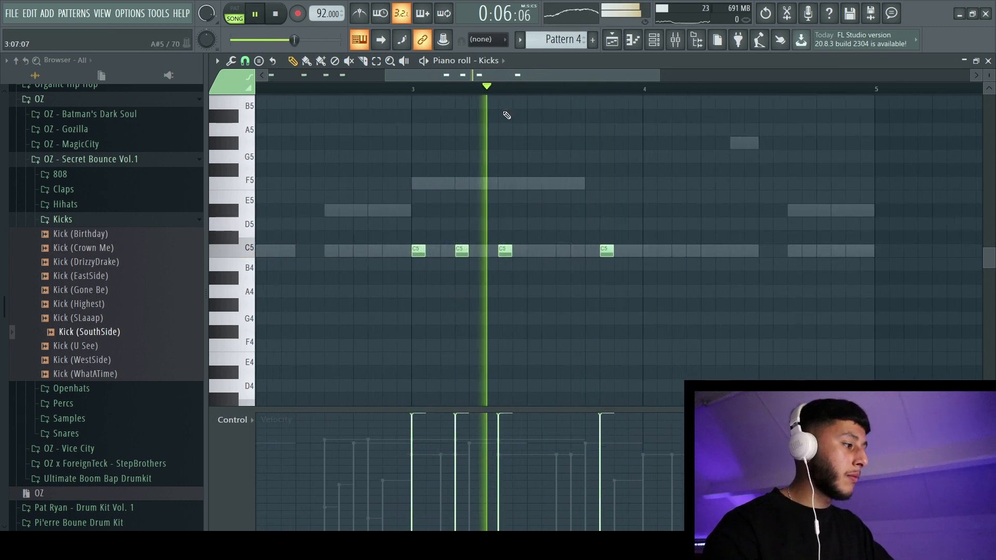
scroll(566, 283, "down", 2)
scroll(516, 285, "up", 2)
right_click(534, 251)
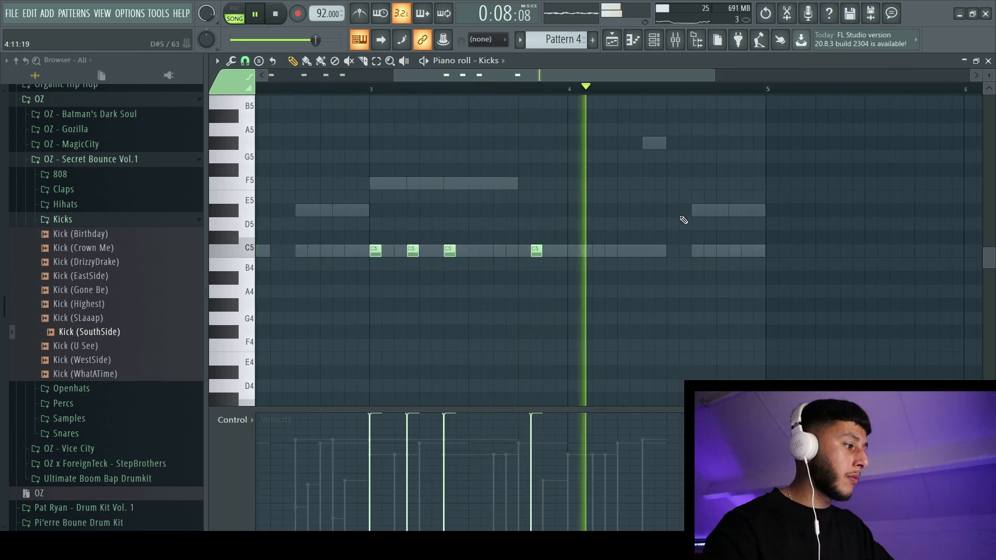
left_click(697, 251)
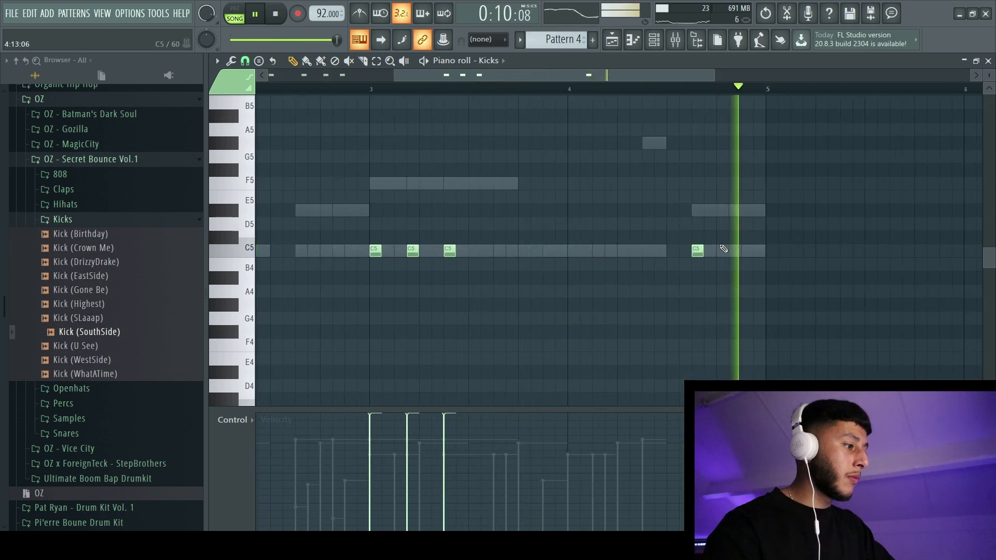
left_click(976, 61)
left_click(869, 135)
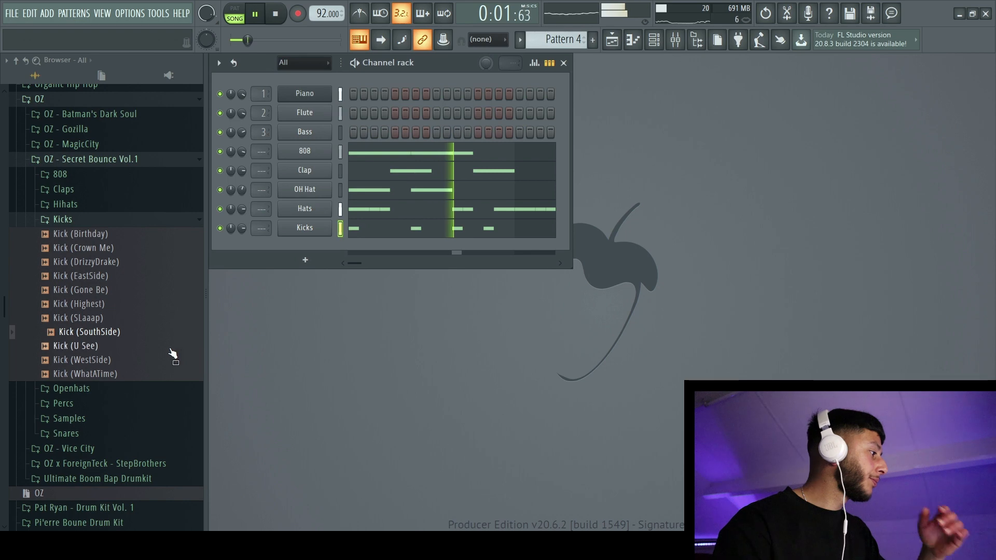
- Add Perc 3 from the kit's Percs folder as a new channel and open its piano roll
left_click(57, 218)
left_click(93, 251)
left_click(106, 294)
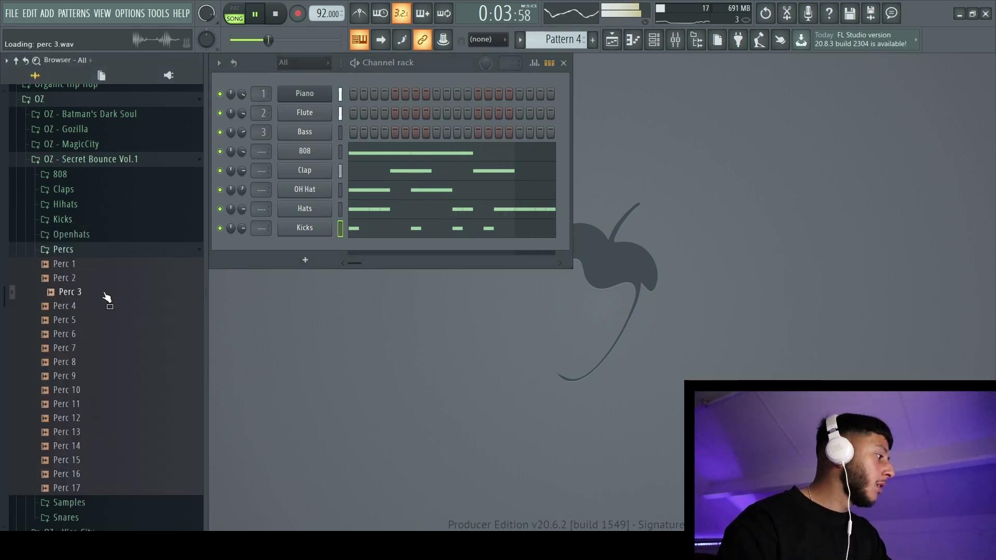
left_click_drag(343, 255, 341, 255)
right_click(330, 248)
left_click(345, 257)
right_click(329, 248)
left_click(344, 248)
double_click(724, 138)
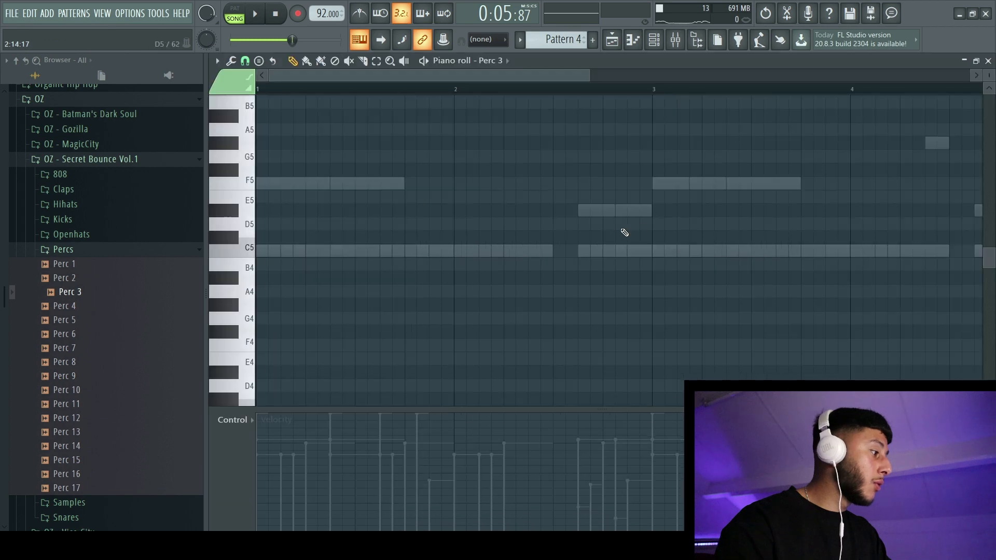
- Place a C5 Perc 3 hit on step 11 of bar 4 and lengthen it to two steps
scroll(286, 106, "up", 1)
key("space")
right_click(288, 265)
scroll(645, 296, "down", 3)
scroll(645, 296, "up", 3)
left_click(607, 263)
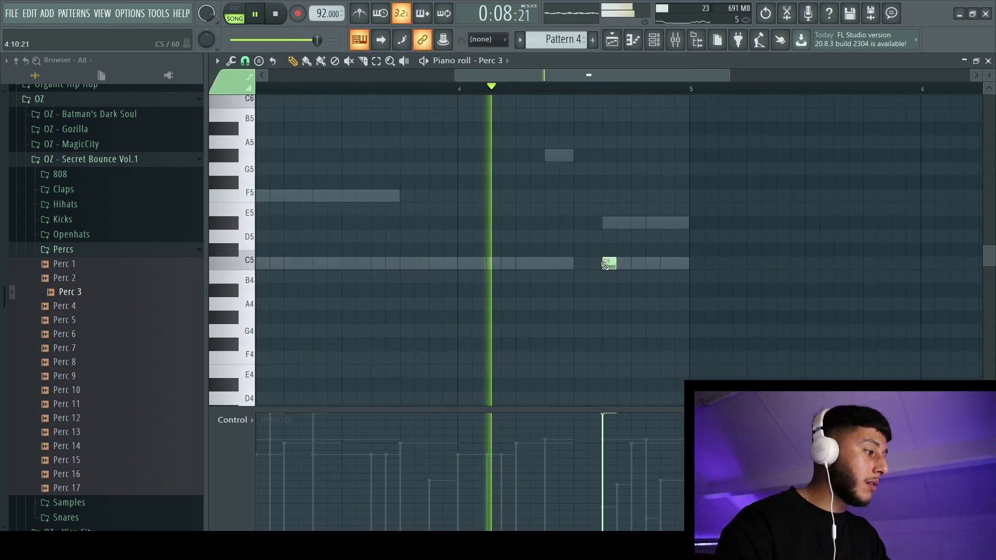
left_click_drag(621, 258, 632, 259)
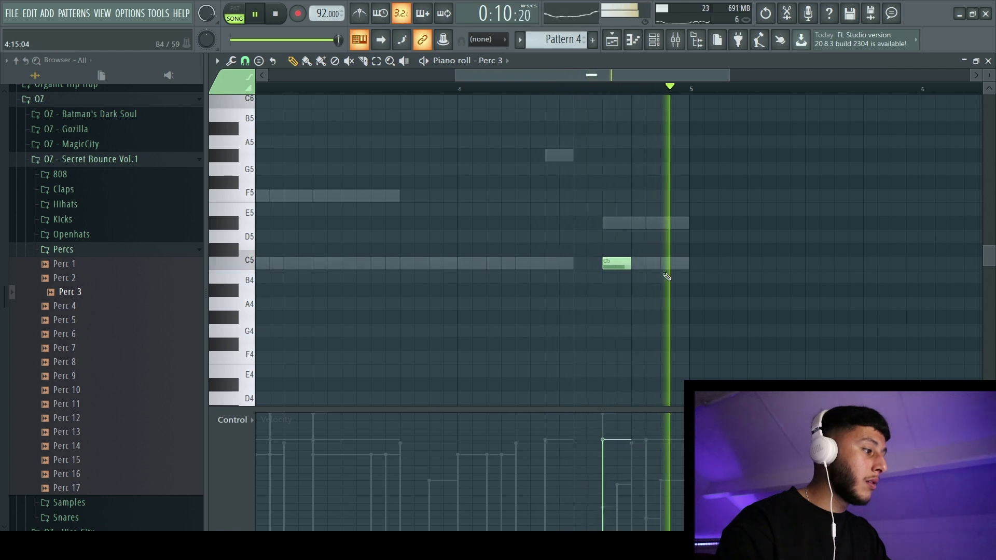
- Add two-step C5 Perc 3 hits on steps 15 and 5 of bar 4, then close the piano roll
left_click(664, 263)
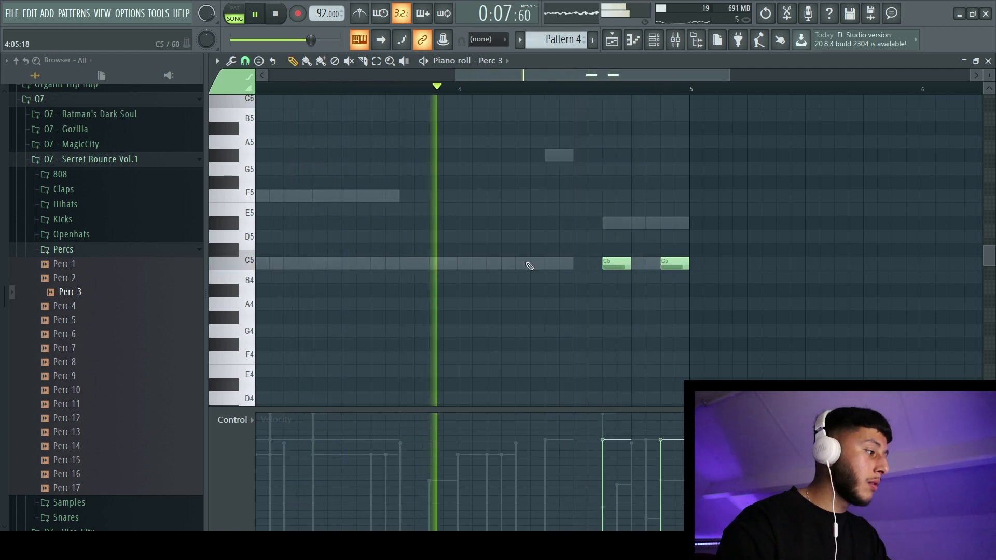
left_click(546, 263)
left_click_drag(546, 263, 517, 263)
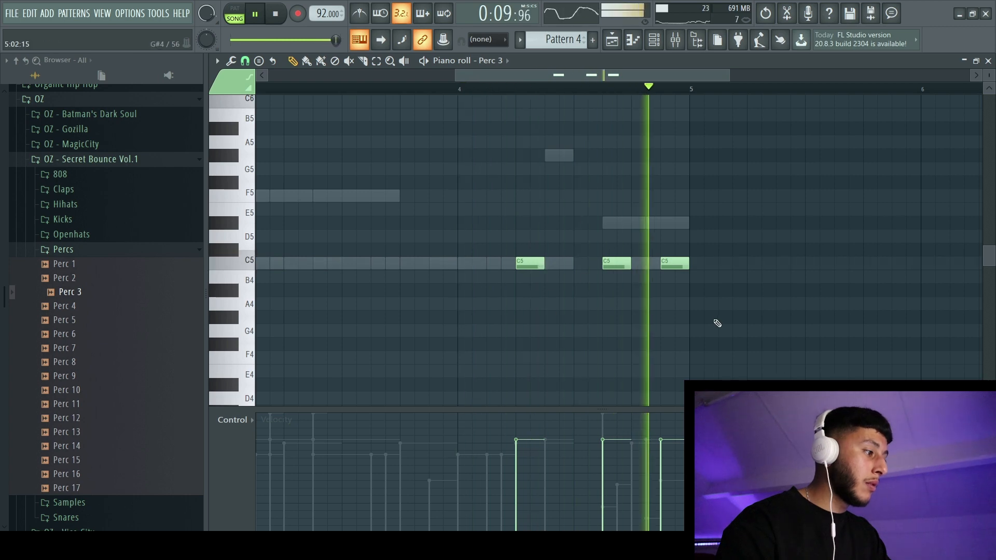
scroll(695, 290, "down", 3)
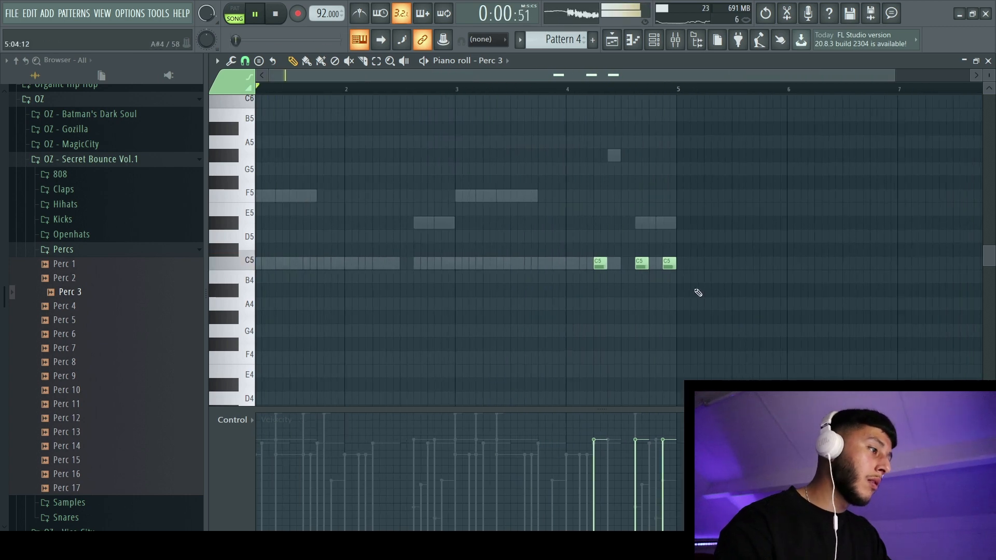
left_click(987, 61)
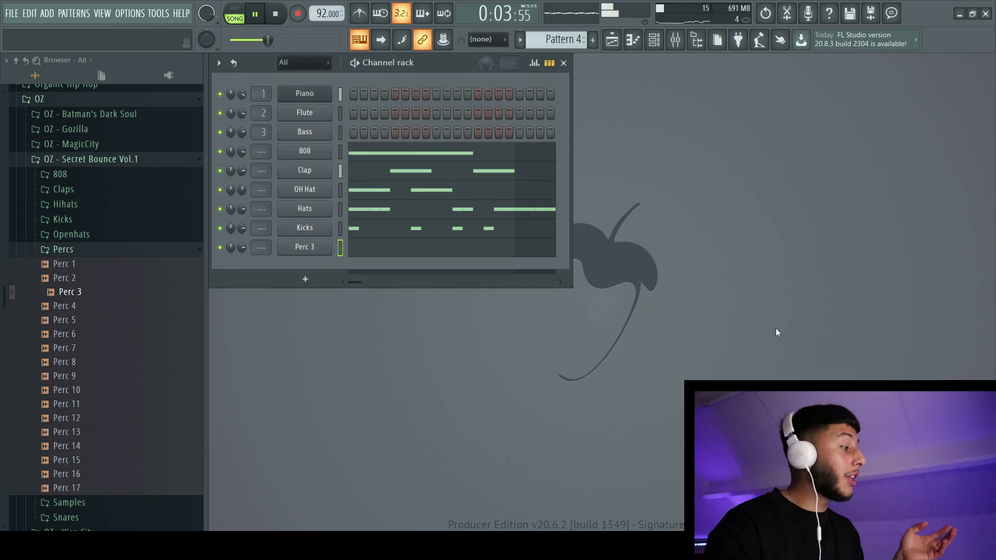
- Add the Cymbal sample from the kit's Openhats folder as a new channel below Perc 3
left_click(99, 249)
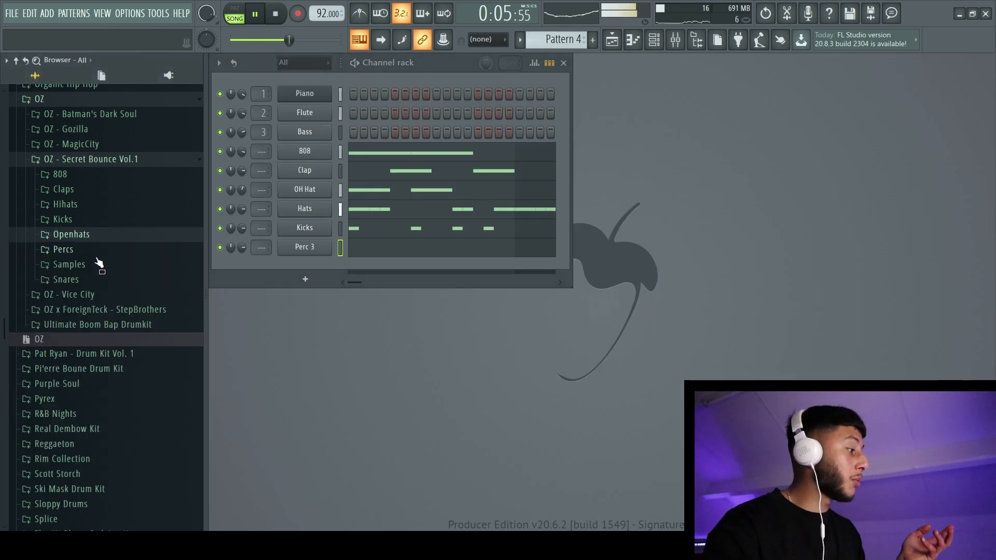
left_click(100, 240)
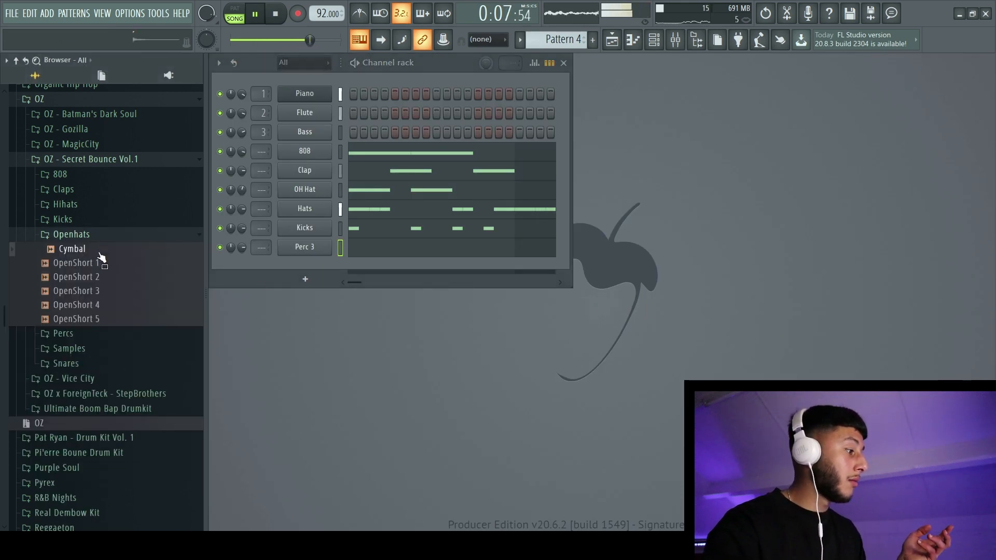
left_click_drag(319, 270, 246, 272)
- Place a C5 Cymbal hit at the start of bar 1 in its piano roll, then close the roll and the Openhats folder
right_click(338, 267)
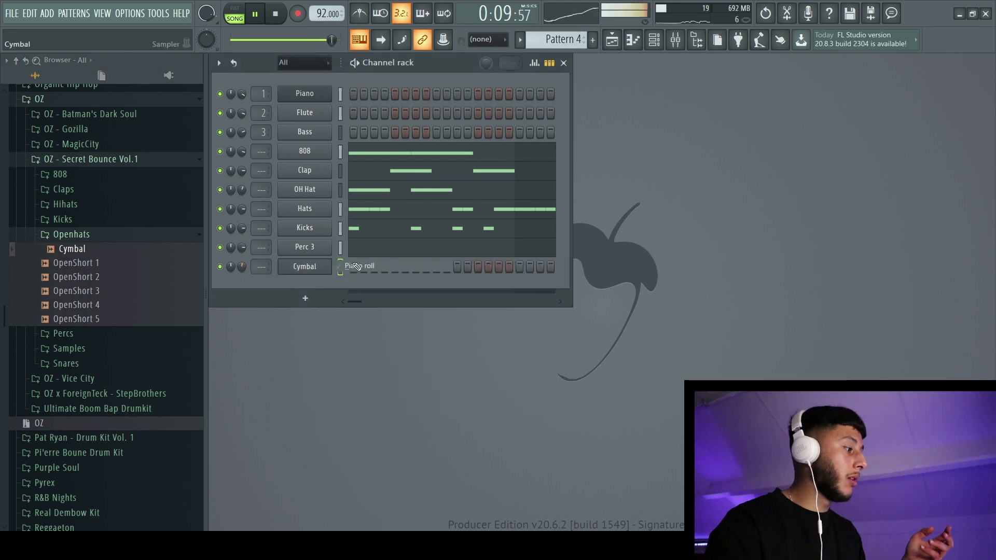
left_click(352, 263)
key("F6")
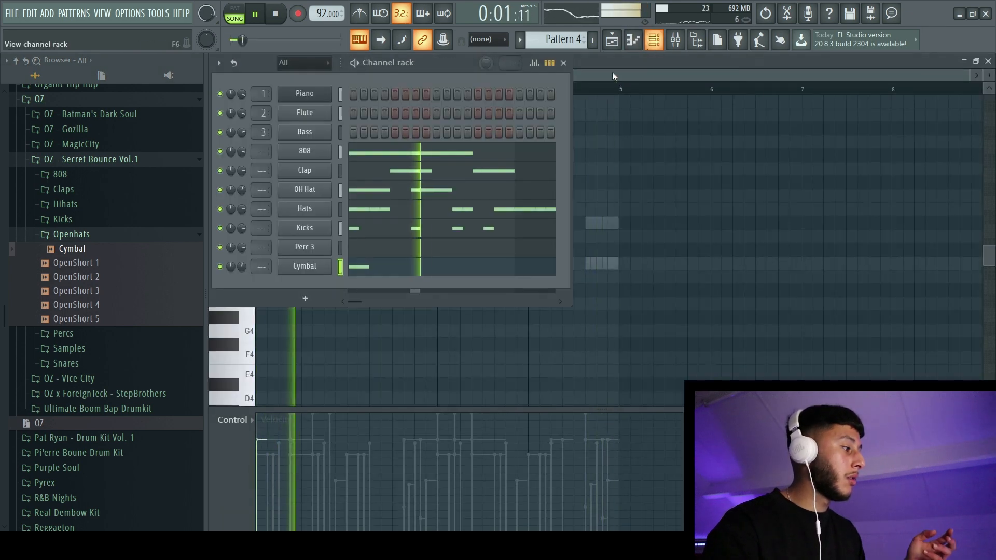
left_click(954, 61)
left_click(988, 61)
left_click(101, 236)
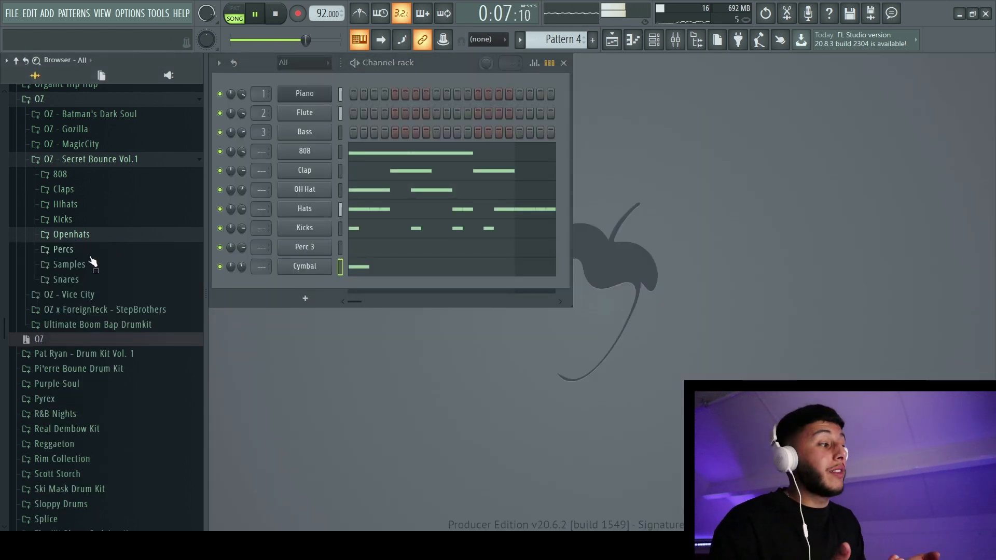
- In the playlist, unmute the Bass track and duplicate the clips into bars 5–8, removing Pattern 4 from bars 1–4 and Bass from bars 5–8
left_click(612, 41)
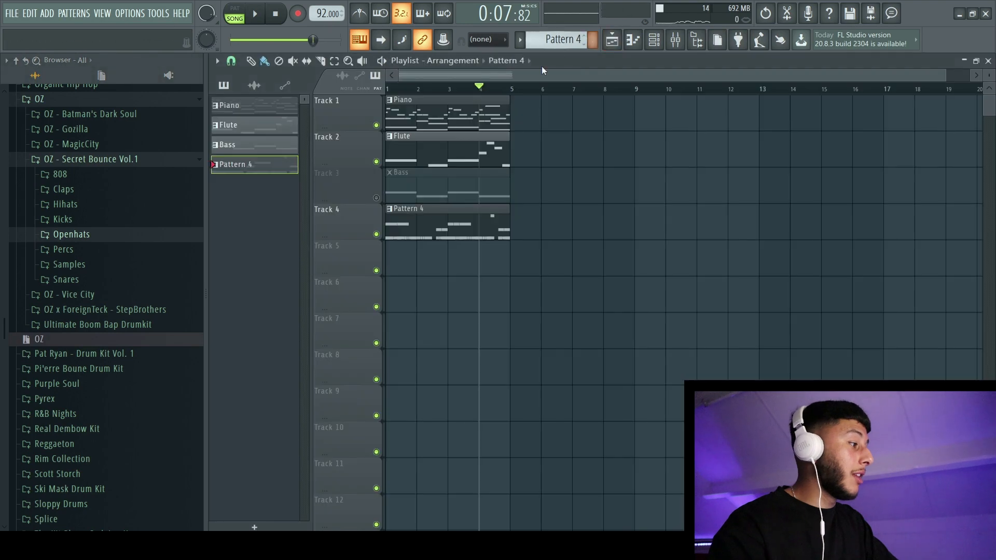
left_click_drag(462, 208, 483, 109)
left_click(375, 199)
key("ctrl+b")
left_click(904, 227, "ctrl")
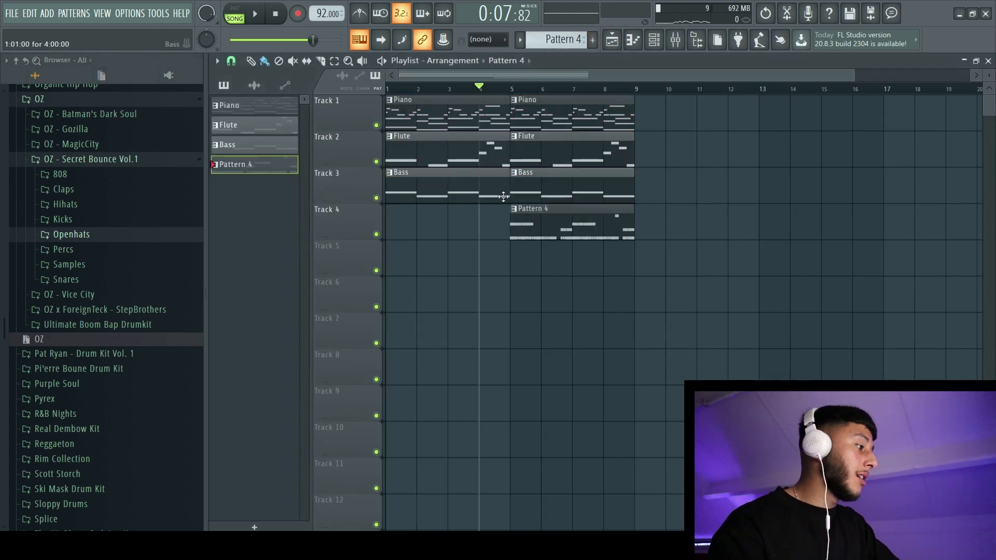
right_click(548, 197)
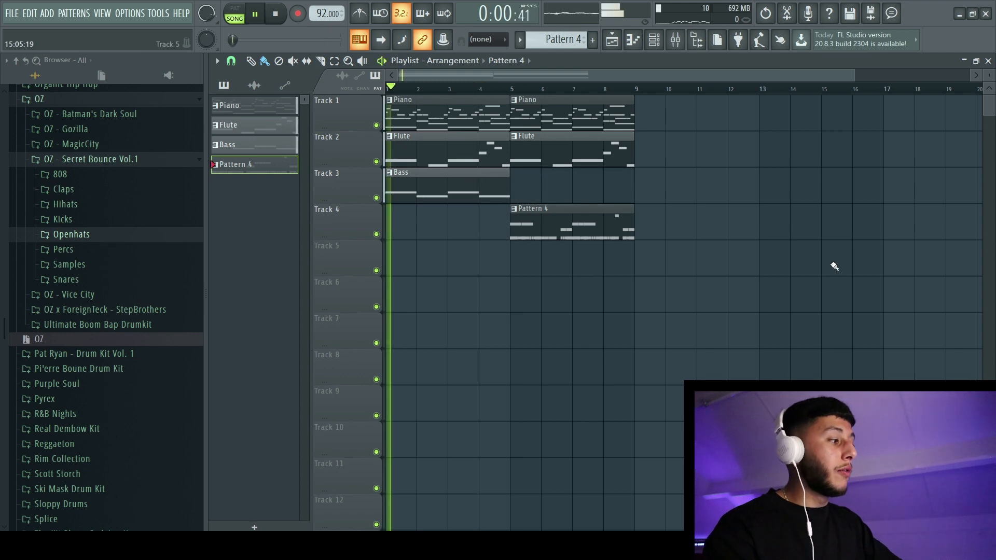
- Duplicate the Piano, Flute and Pattern 4 clips from bars 5–8 into bars 9–12
left_click_drag(664, 229, 553, 124)
key("ctrl+b")
right_click(750, 227)
key("ctrl+z")
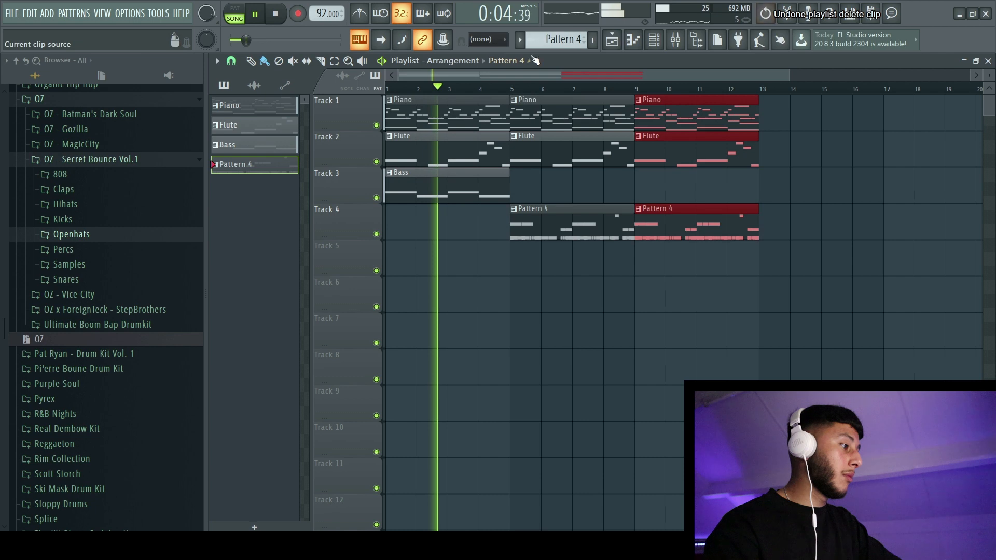
- Split Pattern 4 into a separate pattern for each channel and delete its Track 4 clip in bars 5–8
left_click(534, 60)
left_click(633, 228)
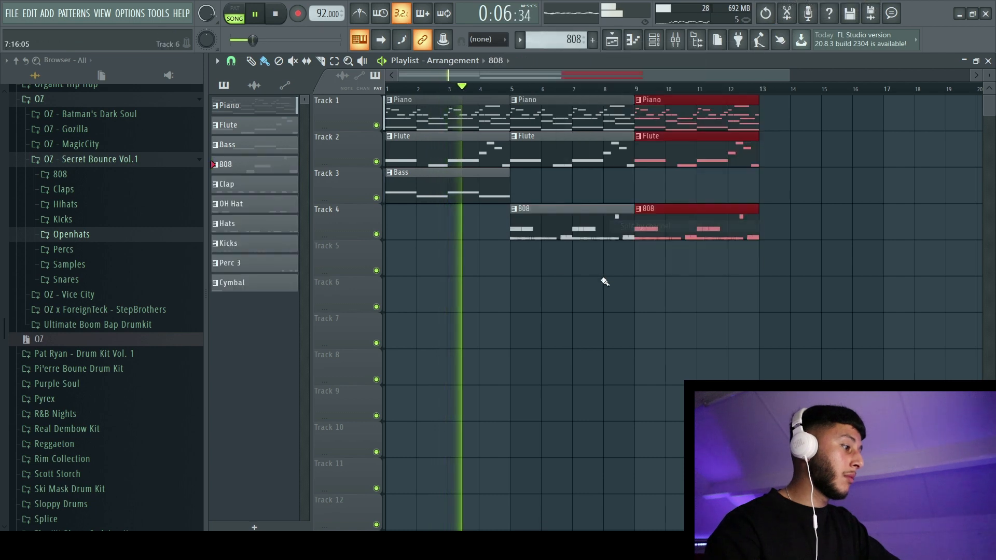
right_click(582, 216)
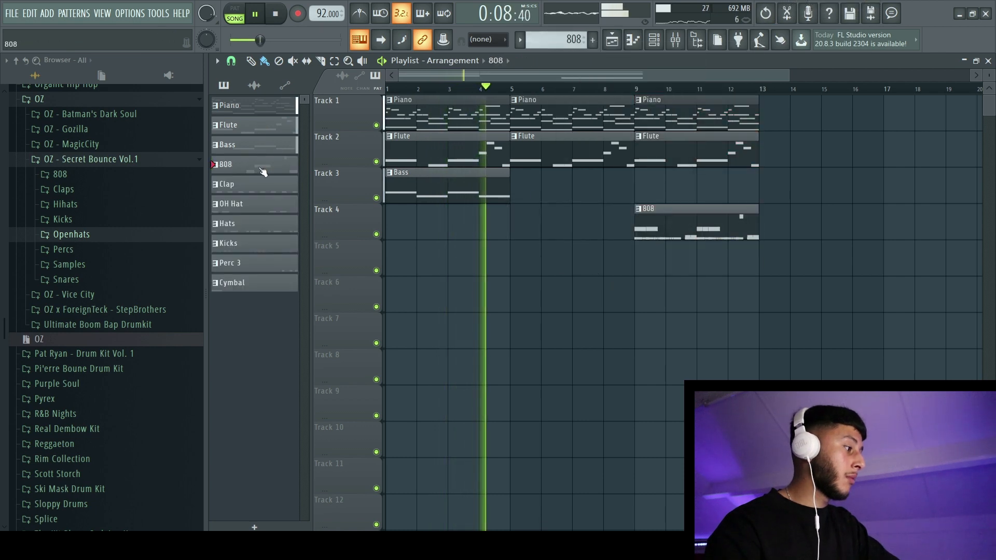
- Place the seven split patterns, 808 through Cymbal, on Tracks 5–11 at bar 5 and delete the remaining Track 4 clip
left_click(255, 282, "shift")
left_click_drag(250, 192, 528, 262)
right_click(555, 224)
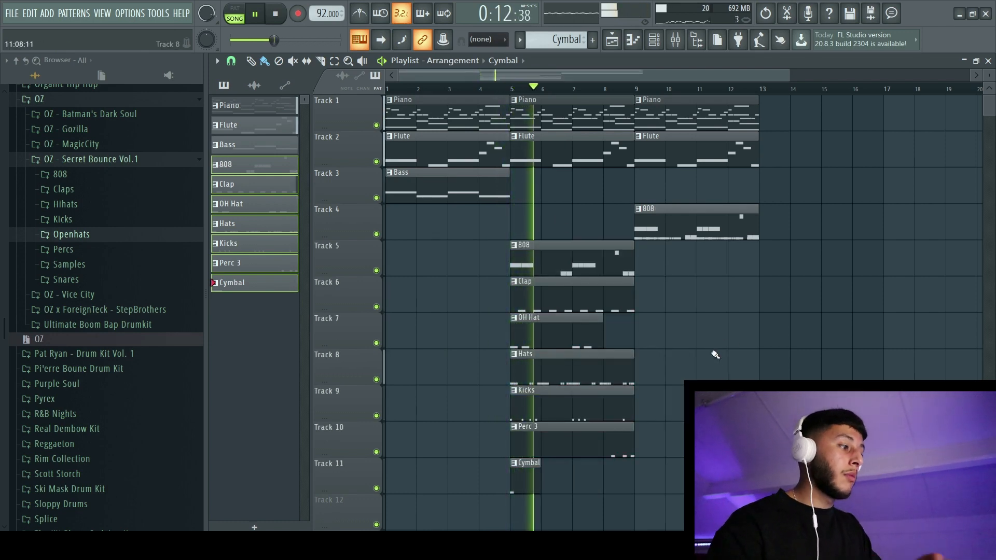
right_click(709, 220)
- Duplicate the 808 and drum clips on Tracks 5–11 from bars 5–8 into bars 9–12
left_click_drag(685, 204, 537, 472)
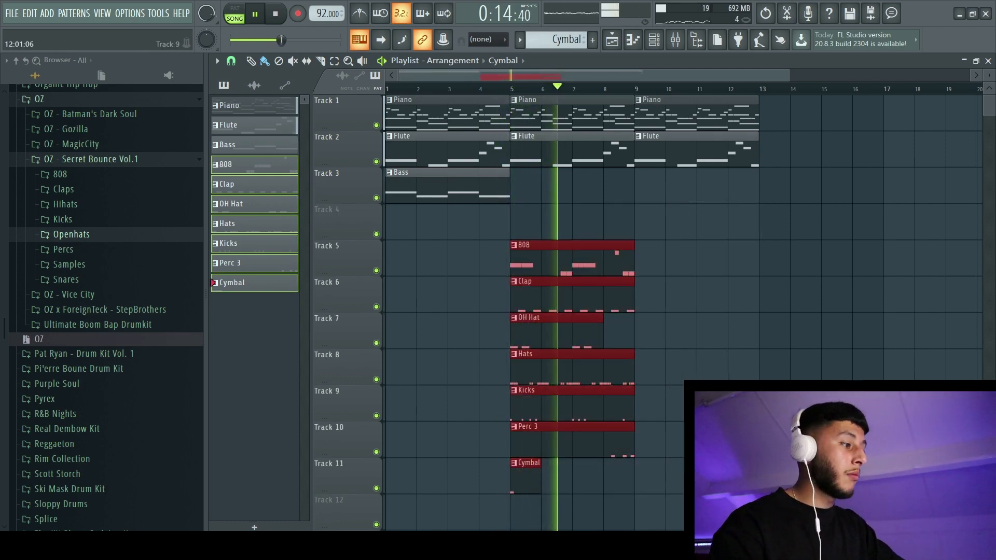
key("ctrl+b")
left_click(813, 354, "ctrl")
scroll(812, 354, "down", 2, "ctrl")
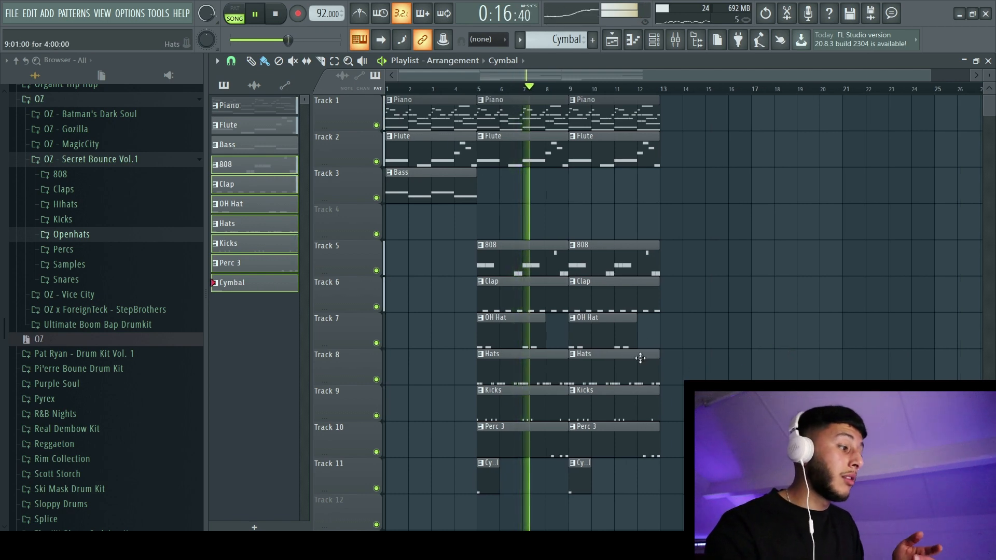